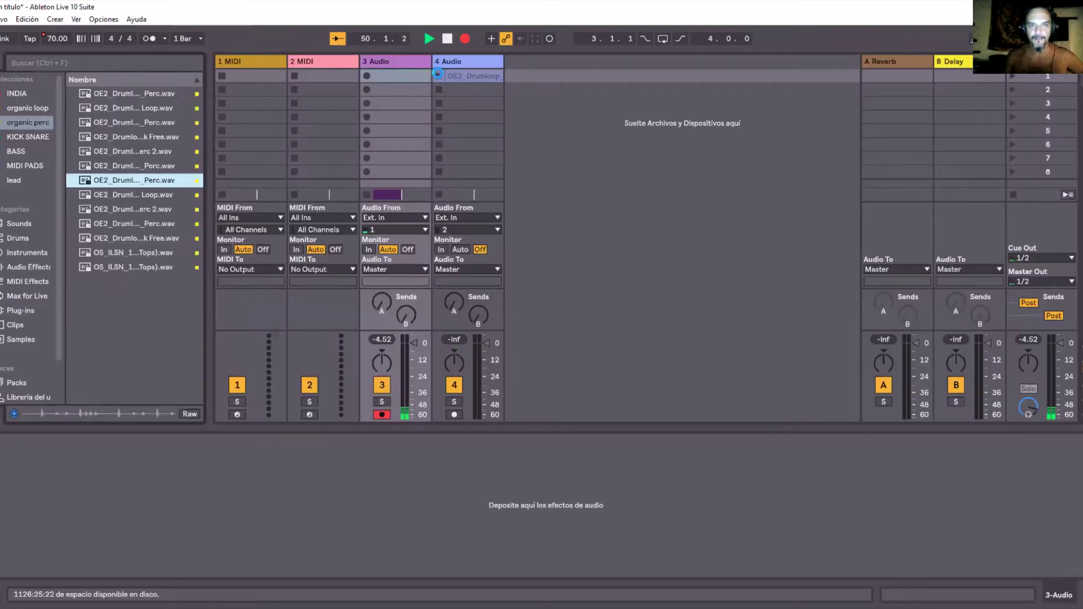
Launch the OE2_Drumloop clip on track 4 and set its segment tempo to 122.00 BPM.
{"action": "double_click", "coordinate": [476, 76]}
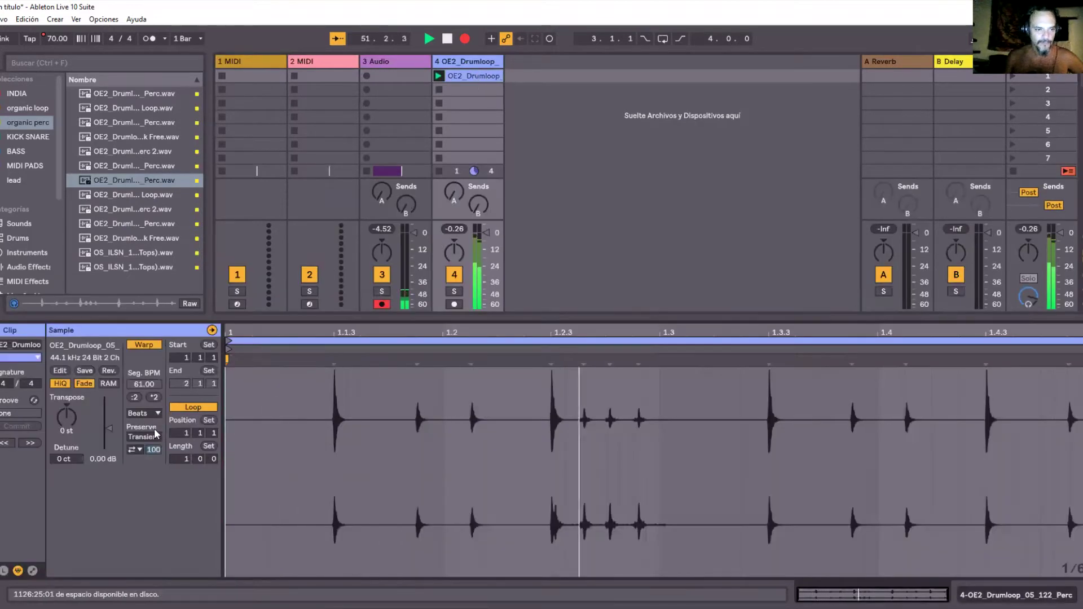
{"action": "left_click", "coordinate": [135, 396]}
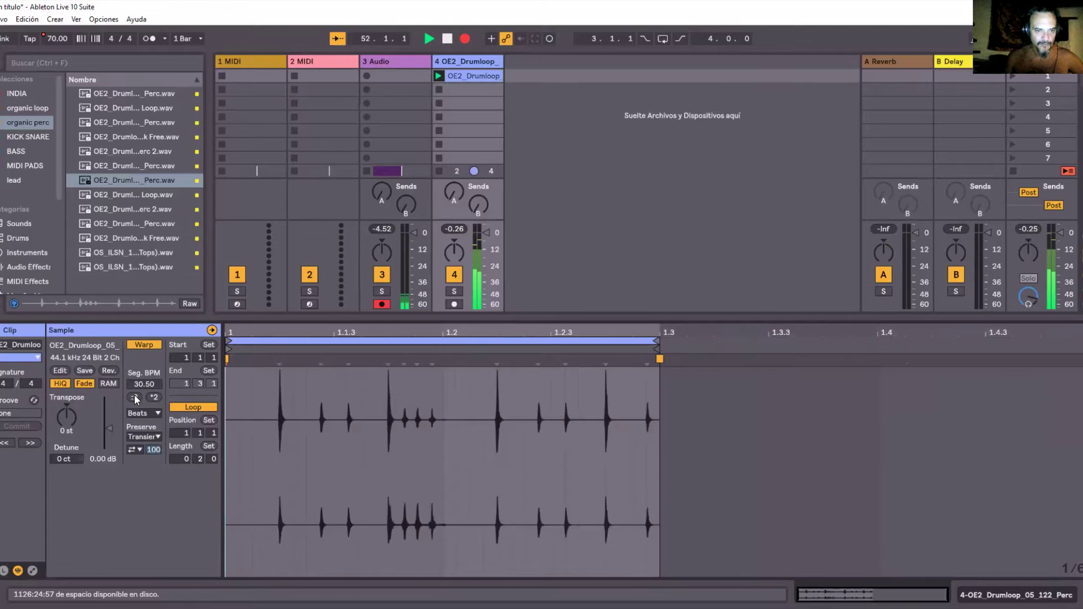
{"action": "left_click", "coordinate": [154, 398]}
{"action": "left_click", "coordinate": [154, 398]}
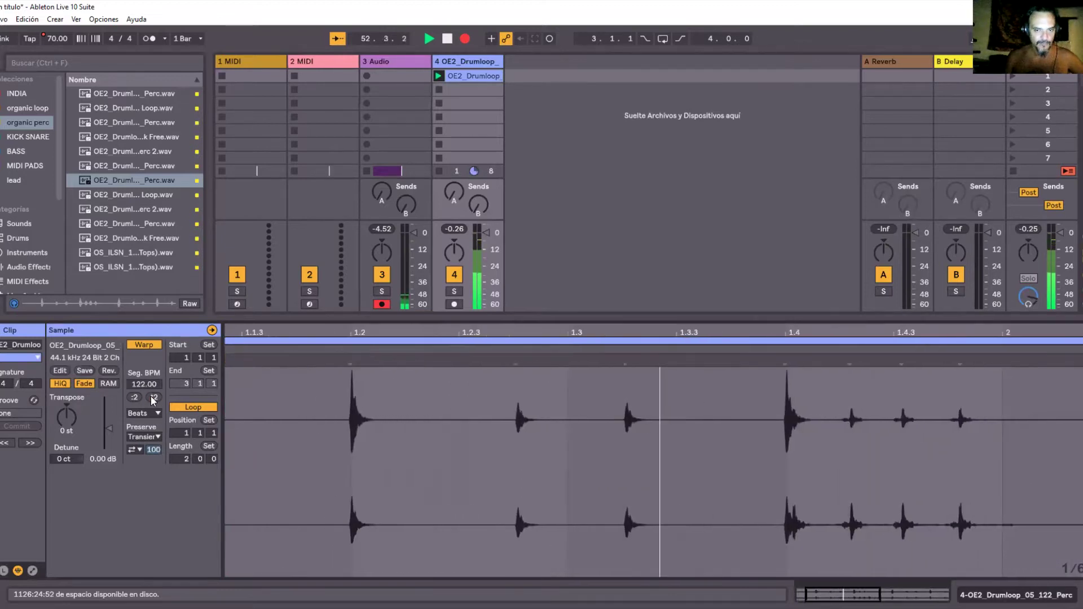
Set the drum loop clip's warp mode to Pro, its transposition to -23 st and its gain to -7.80 dB.
{"action": "left_click", "coordinate": [152, 414]}
{"action": "left_click", "coordinate": [162, 483]}
{"action": "left_click_drag", "start_coordinate": [64, 425], "coordinate": [104, 436]}
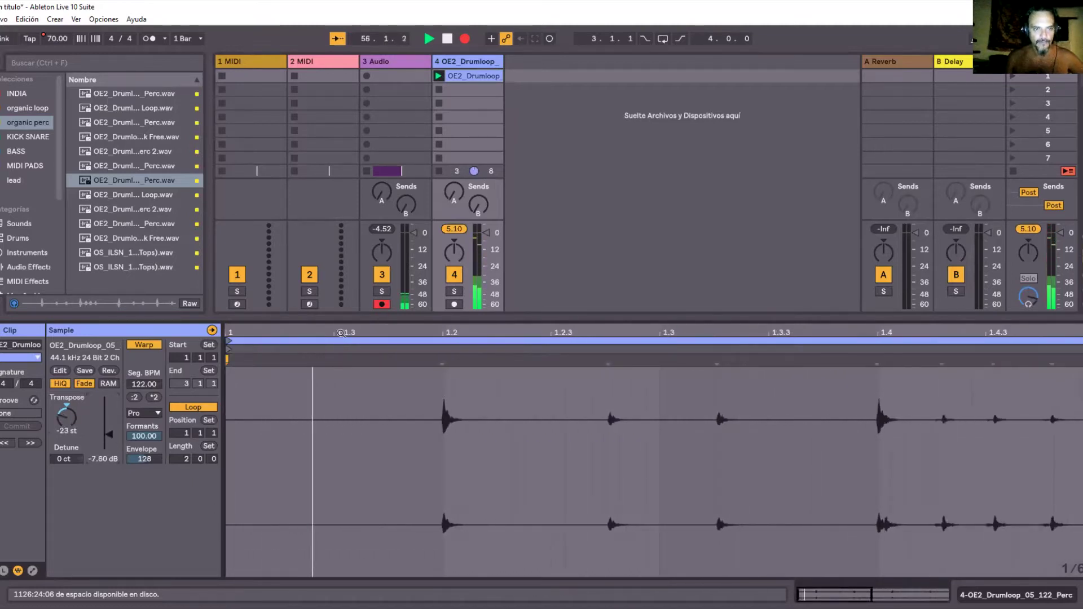
Raise track 4's send to the Reverb return and set that reverb's size to 14.31 and decay time to 19.3 s.
{"action": "left_click_drag", "start_coordinate": [455, 194], "coordinate": [455, 180]}
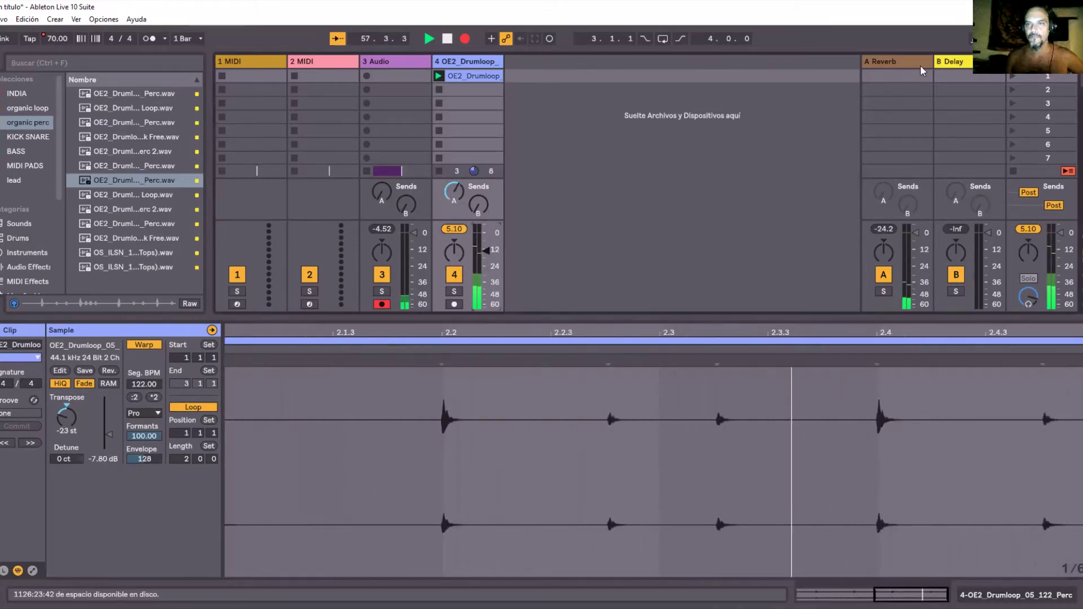
{"action": "left_click", "coordinate": [923, 71]}
{"action": "key", "text": "ctrl+alt+i"}
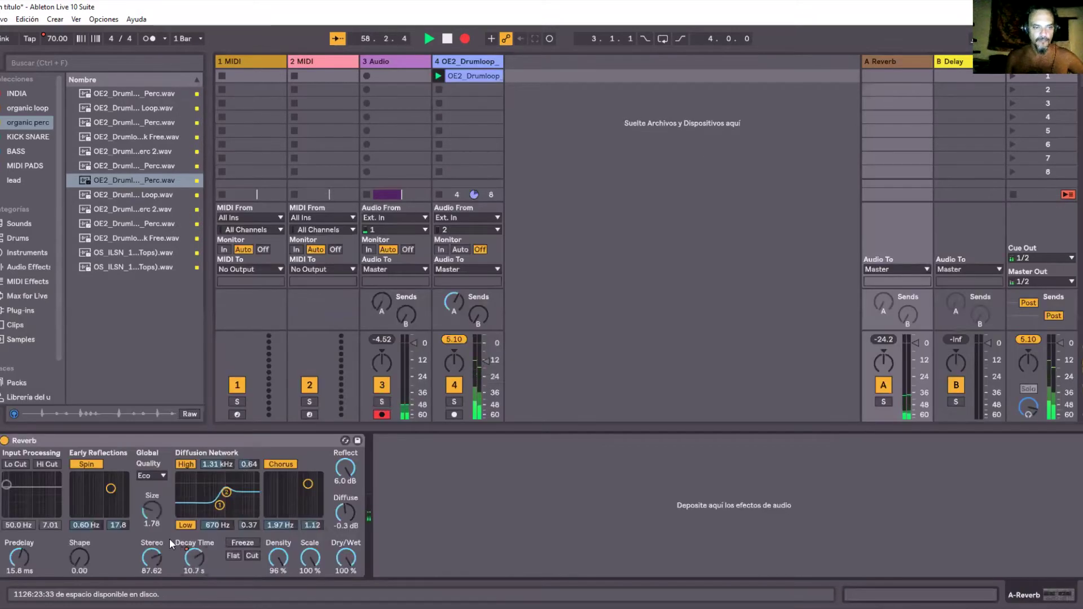
{"action": "left_click_drag", "start_coordinate": [158, 517], "coordinate": [157, 480]}
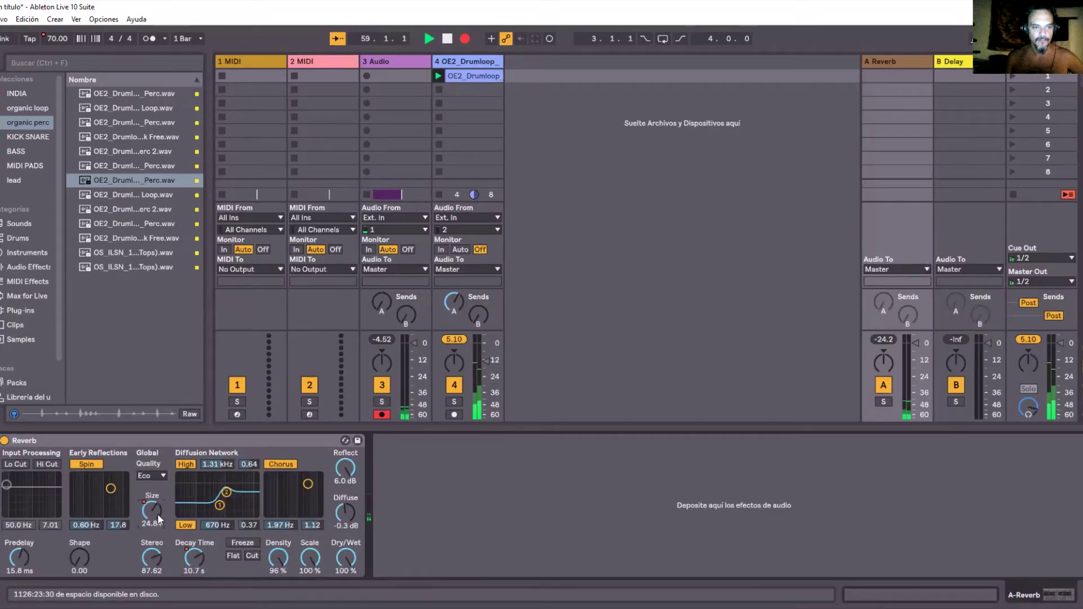
{"action": "left_click_drag", "start_coordinate": [194, 559], "coordinate": [194, 539]}
{"action": "left_click_drag", "start_coordinate": [152, 510], "coordinate": [152, 528]}
Raise the drum loop track's send level to the Delay return.
{"action": "left_click_drag", "start_coordinate": [478, 313], "coordinate": [479, 305]}
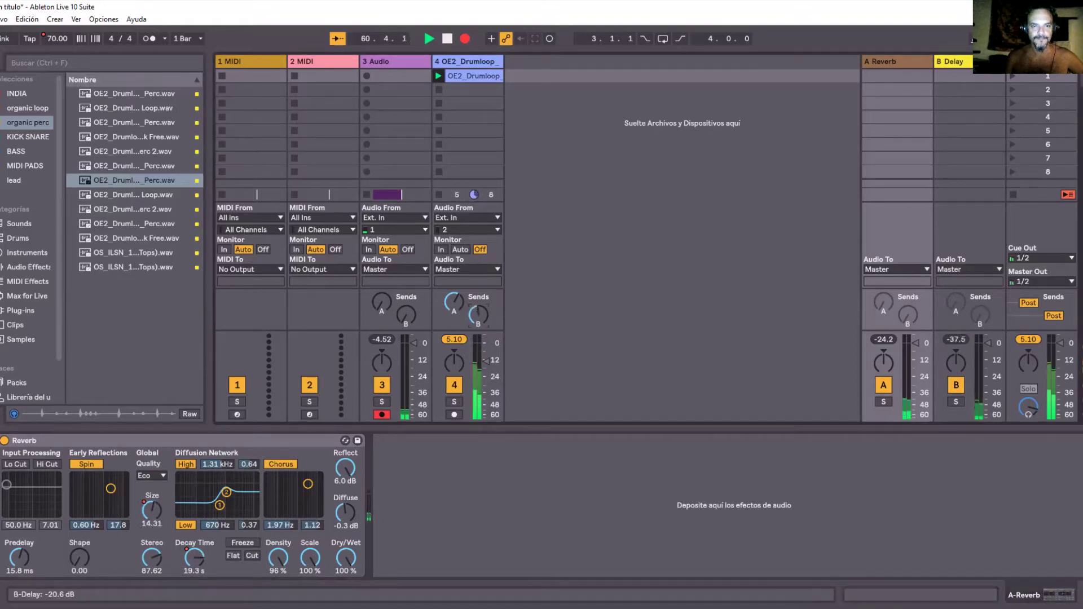
{"action": "left_click_drag", "start_coordinate": [478, 314], "coordinate": [478, 305]}
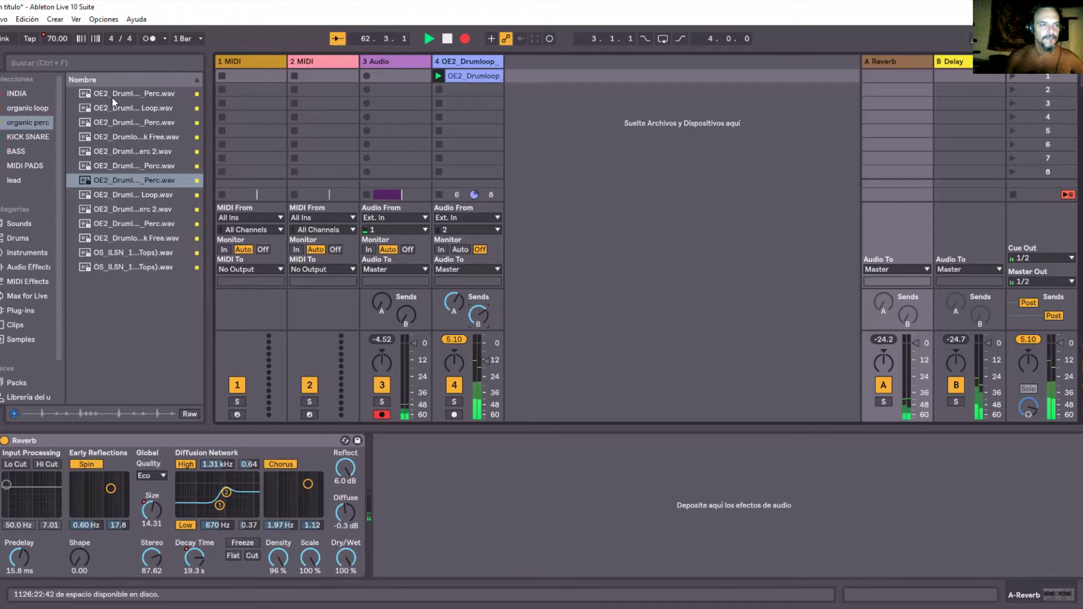
Search the browser for "eq".
{"action": "left_click", "coordinate": [38, 62]}
{"action": "type", "text": "eq"}
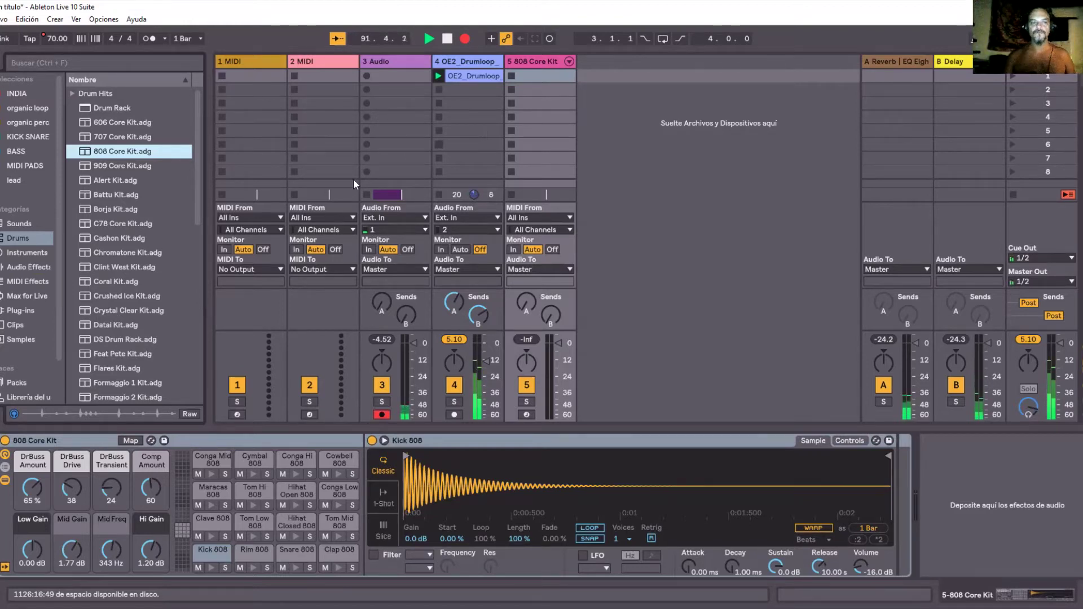
Create a one-bar MIDI clip in the first slot of the 808 Core Kit track with a Kick 808 note on all four beats.
{"action": "double_click", "coordinate": [538, 75]}
{"action": "right_click", "coordinate": [539, 75]}
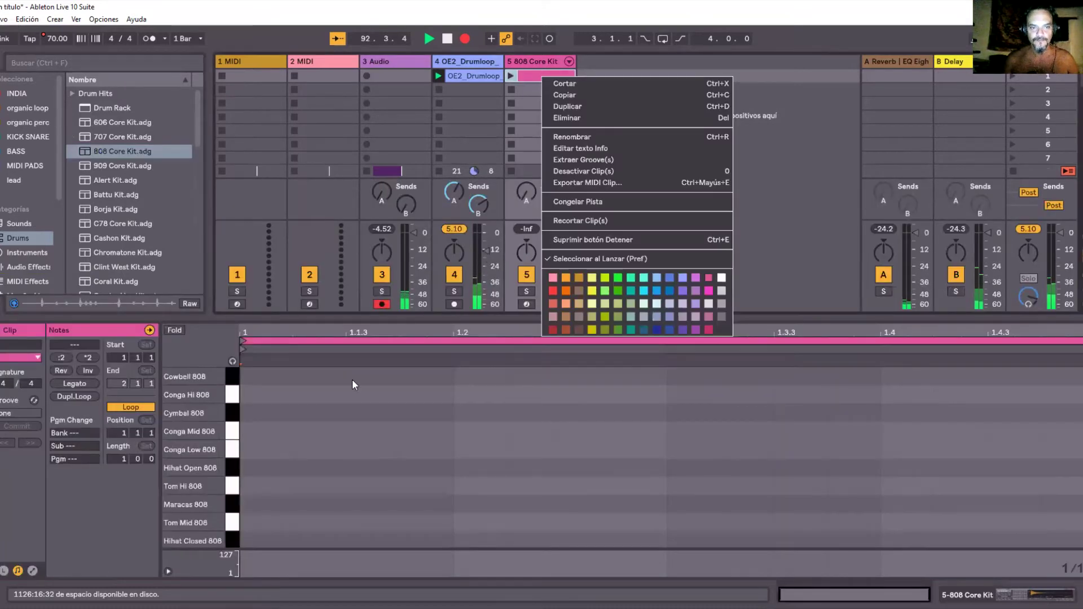
{"action": "left_click", "coordinate": [202, 511]}
{"action": "scroll", "coordinate": [192, 524], "scroll_direction": "down", "scroll_amount": 3}
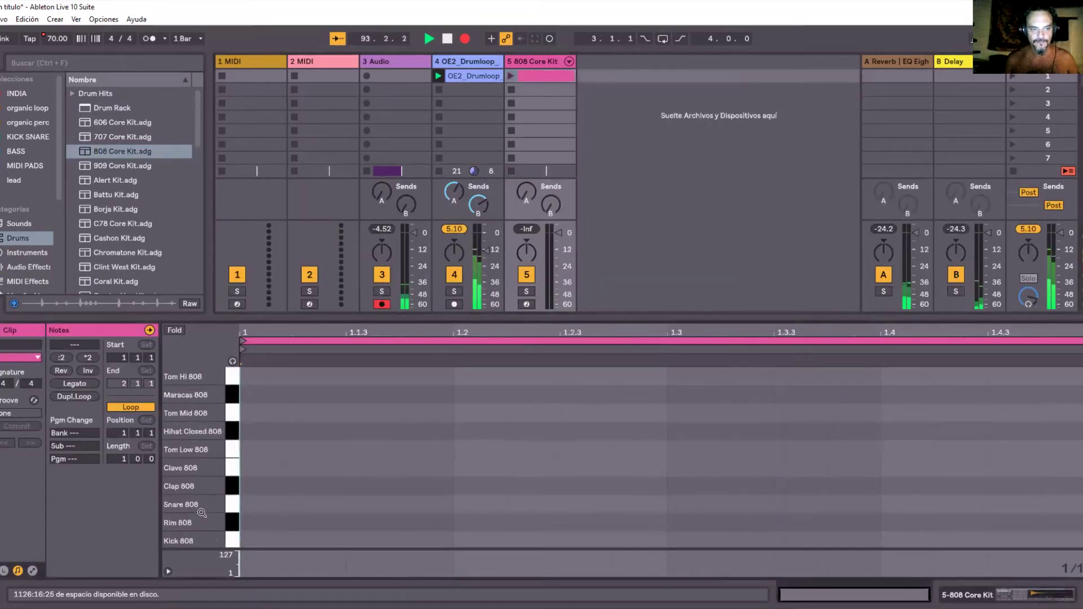
{"action": "double_click", "coordinate": [249, 539]}
{"action": "double_click", "coordinate": [457, 538]}
{"action": "double_click", "coordinate": [675, 538]}
{"action": "double_click", "coordinate": [889, 538]}
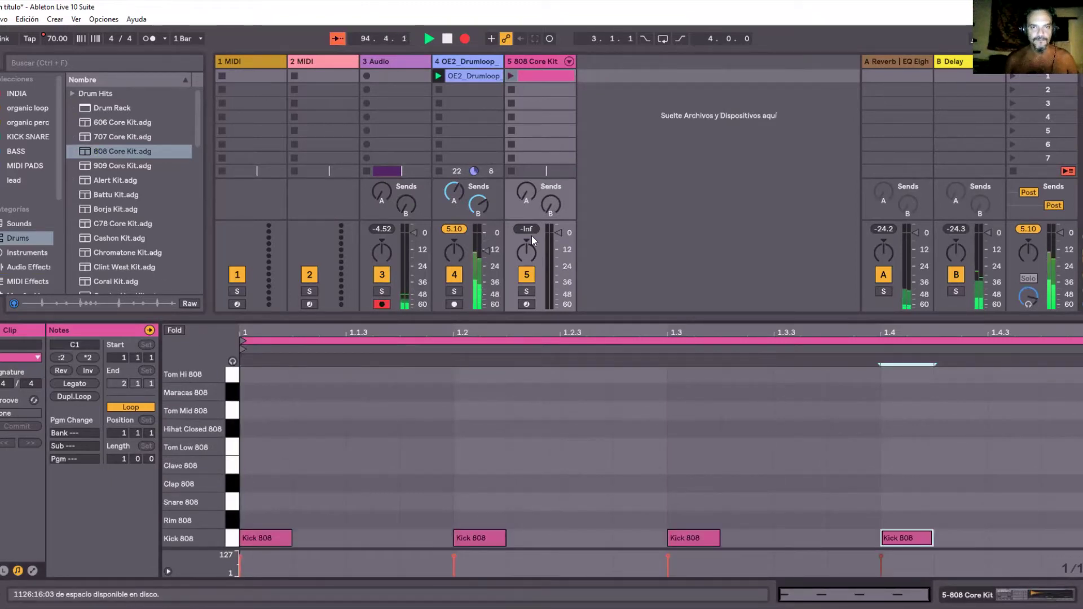
Launch the 808 kick clip and lower the 808 Core Kit track's volume.
{"action": "left_click", "coordinate": [511, 76]}
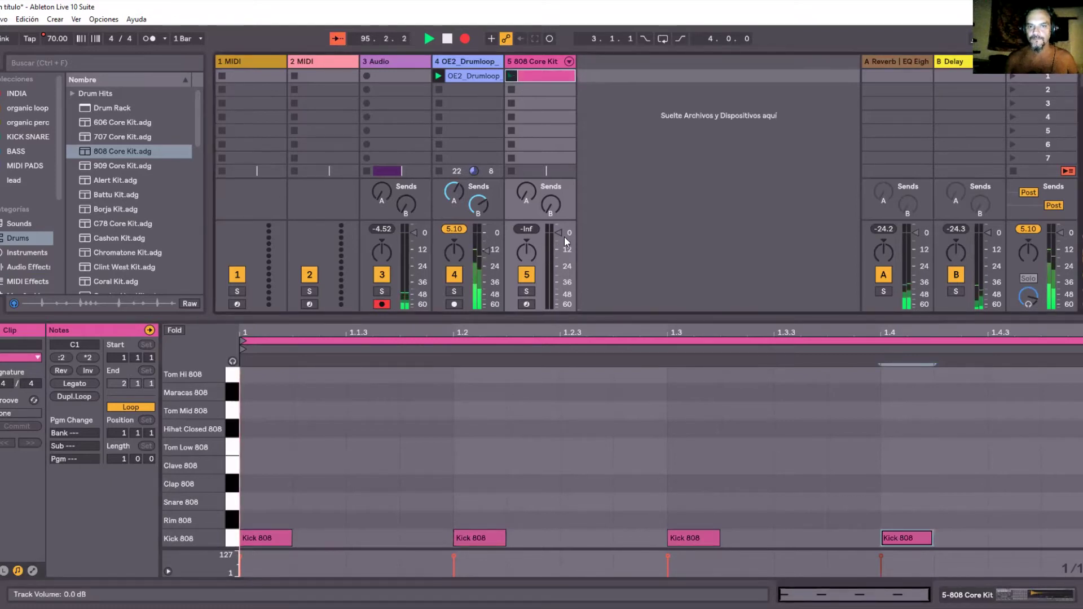
{"action": "left_click_drag", "start_coordinate": [550, 269], "coordinate": [551, 278]}
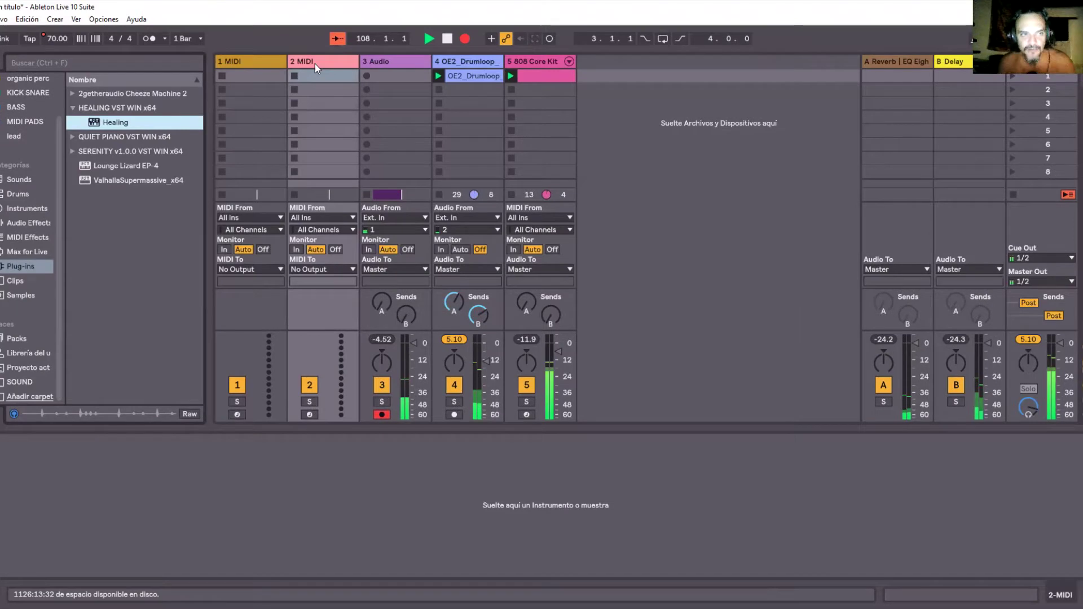
Load the Healing instrument onto MIDI track 2 and record a MIDI clip in its first slot.
{"action": "key", "text": "Return"}
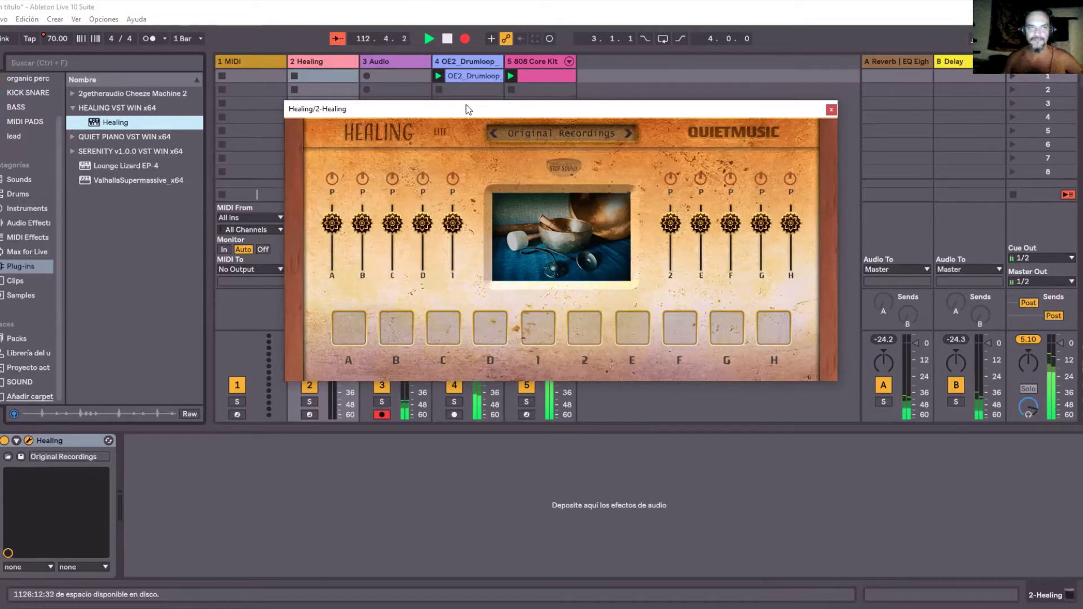
{"action": "left_click", "coordinate": [313, 414]}
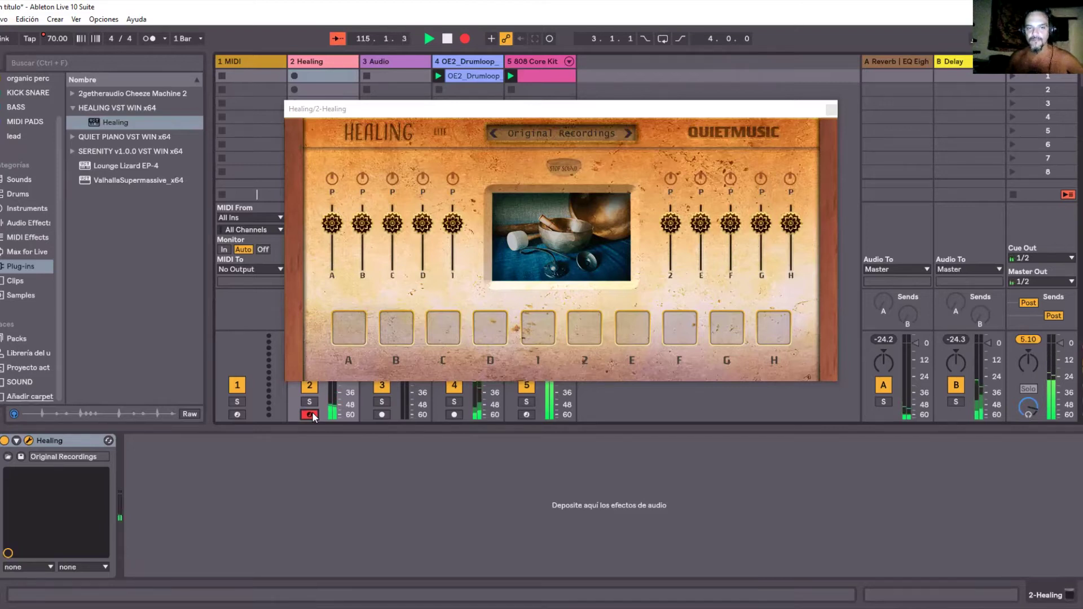
{"action": "left_click", "coordinate": [295, 77]}
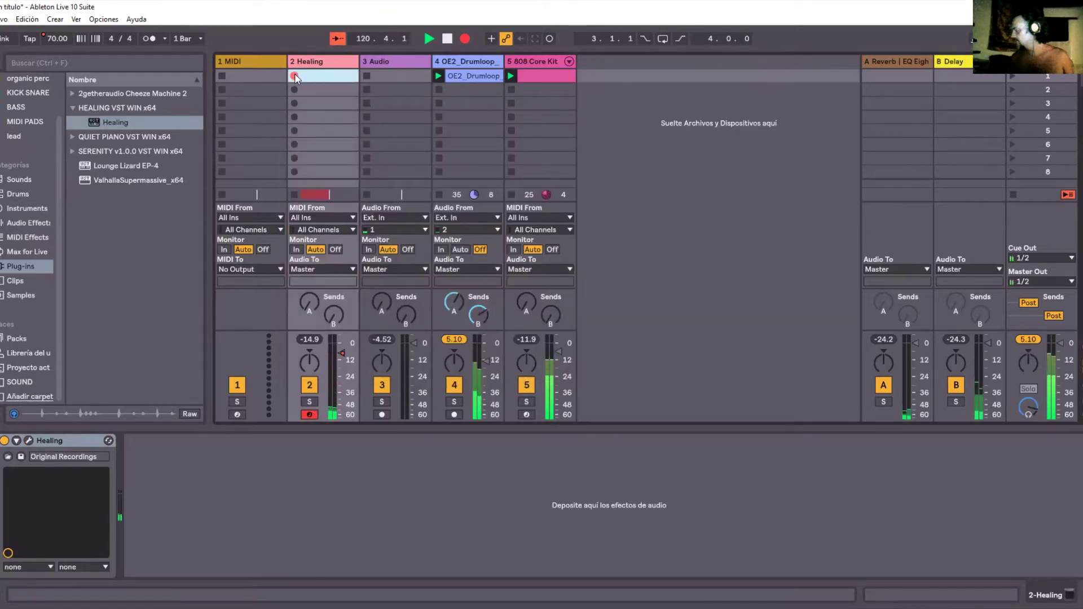
{"action": "left_click", "coordinate": [294, 76]}
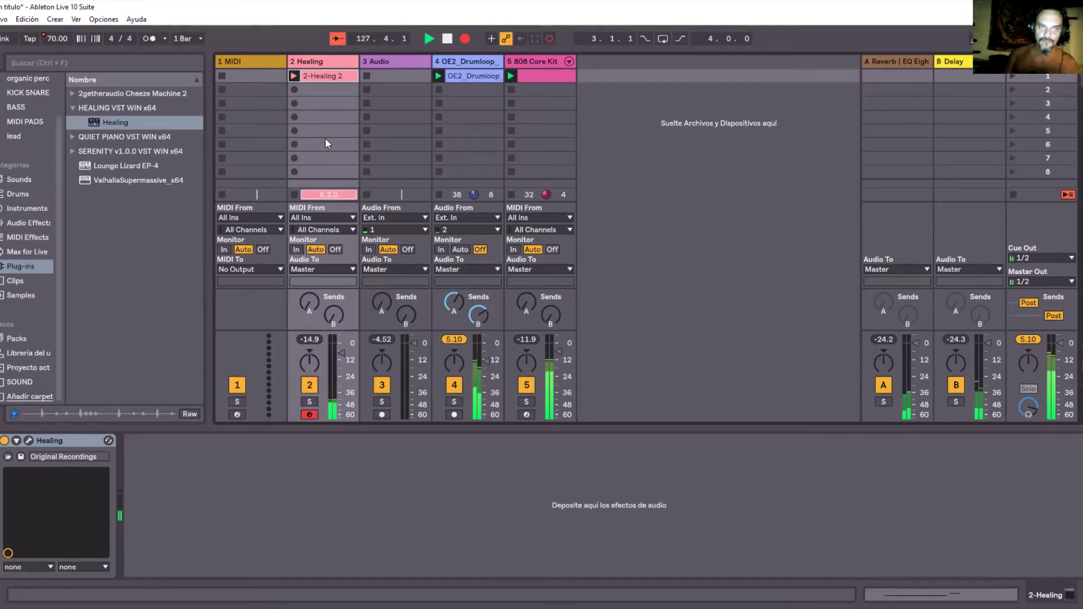
Align the Healing clip's D3 note to start on beat 1.4 and its E3 note on beat 4.4.
{"action": "left_click", "coordinate": [325, 77]}
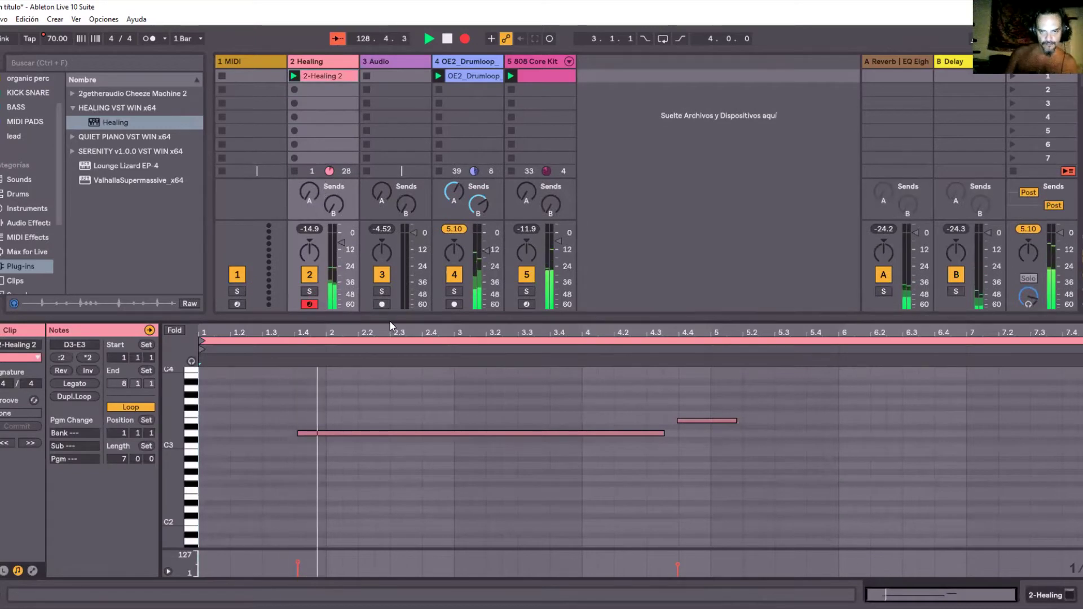
{"action": "left_click", "coordinate": [295, 432]}
{"action": "left_click", "coordinate": [685, 421]}
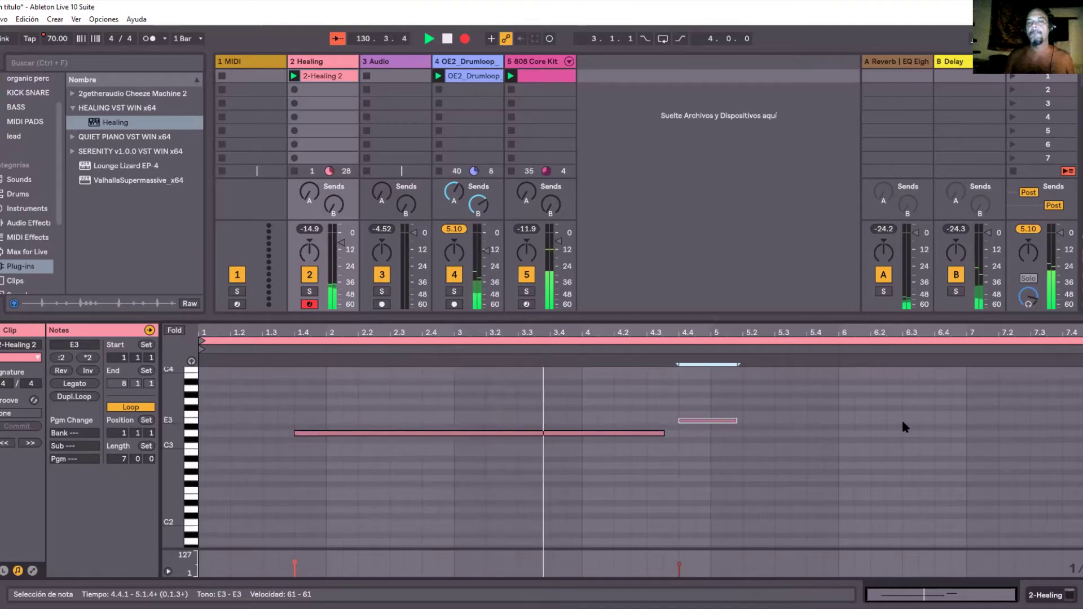
Hide the detail view and lower the Healing track's volume.
{"action": "key", "text": "ctrl+alt+l"}
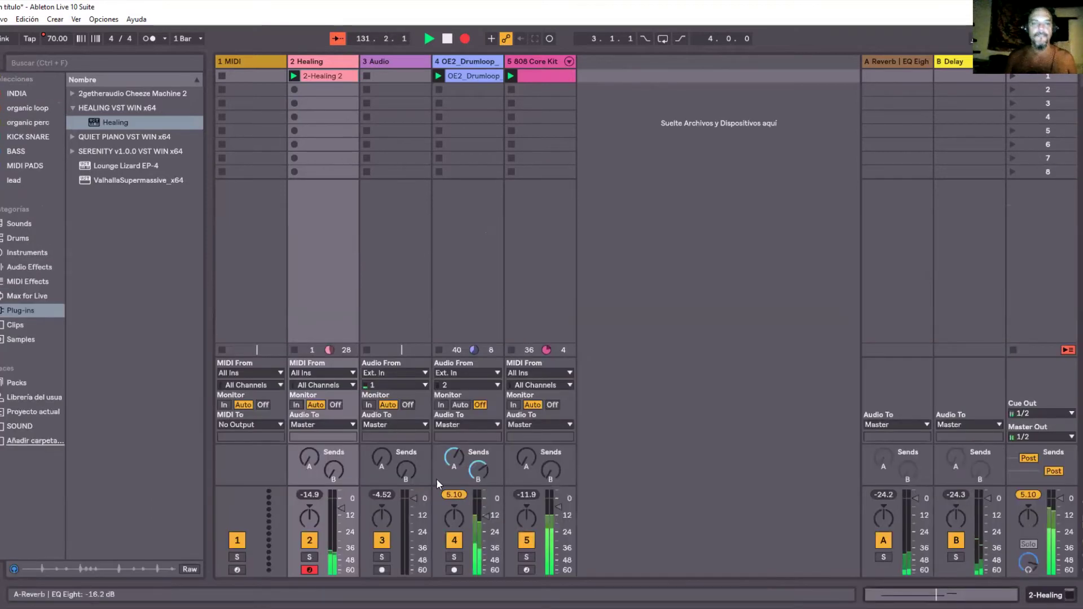
{"action": "left_click_drag", "start_coordinate": [341, 508], "coordinate": [342, 514]}
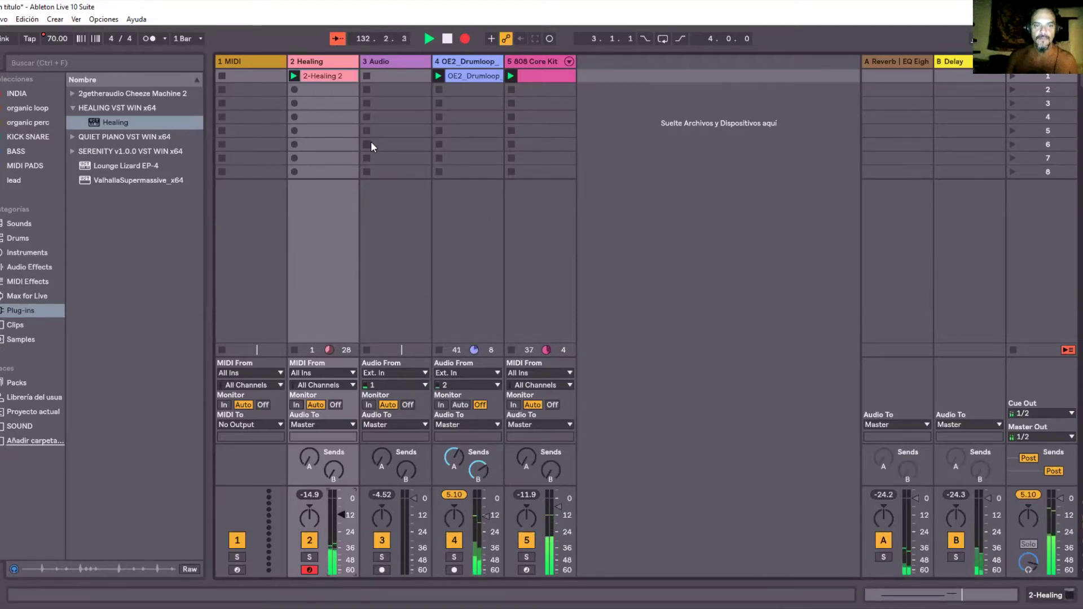
Add ValhallaSupermassive_x64 to audio track 3, record an audio clip in its first slot and close the plug-in window.
{"action": "left_click_drag", "start_coordinate": [130, 180], "coordinate": [391, 58]}
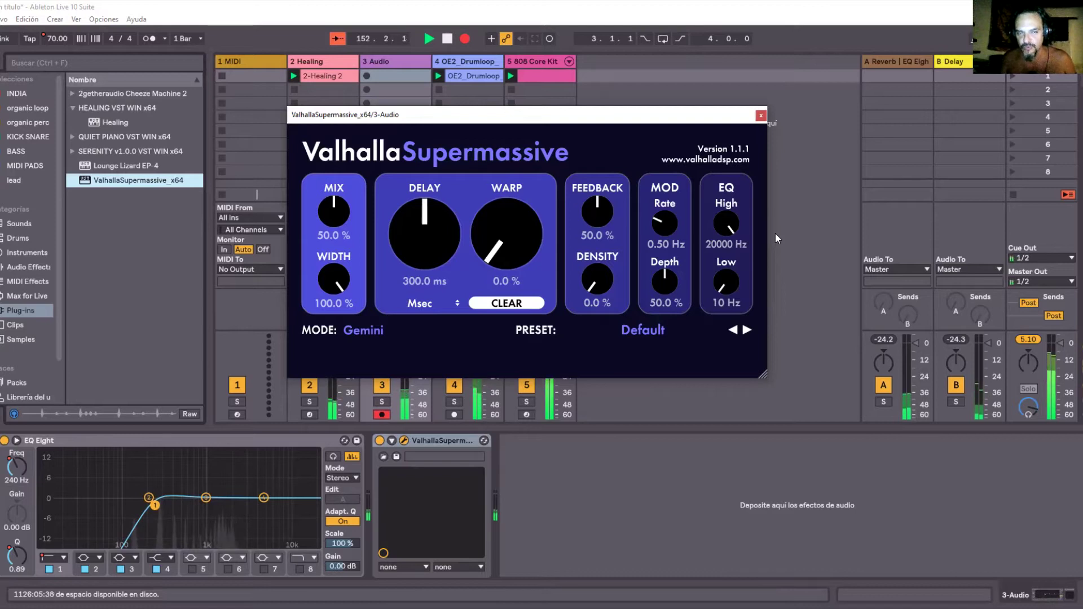
{"action": "left_click", "coordinate": [367, 77]}
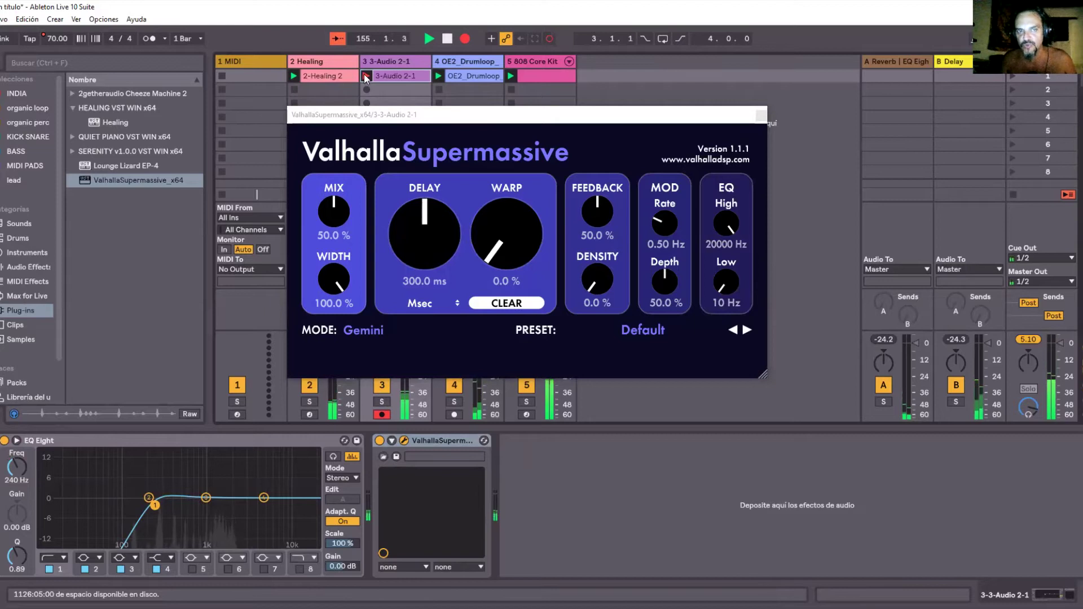
{"action": "left_click", "coordinate": [366, 76]}
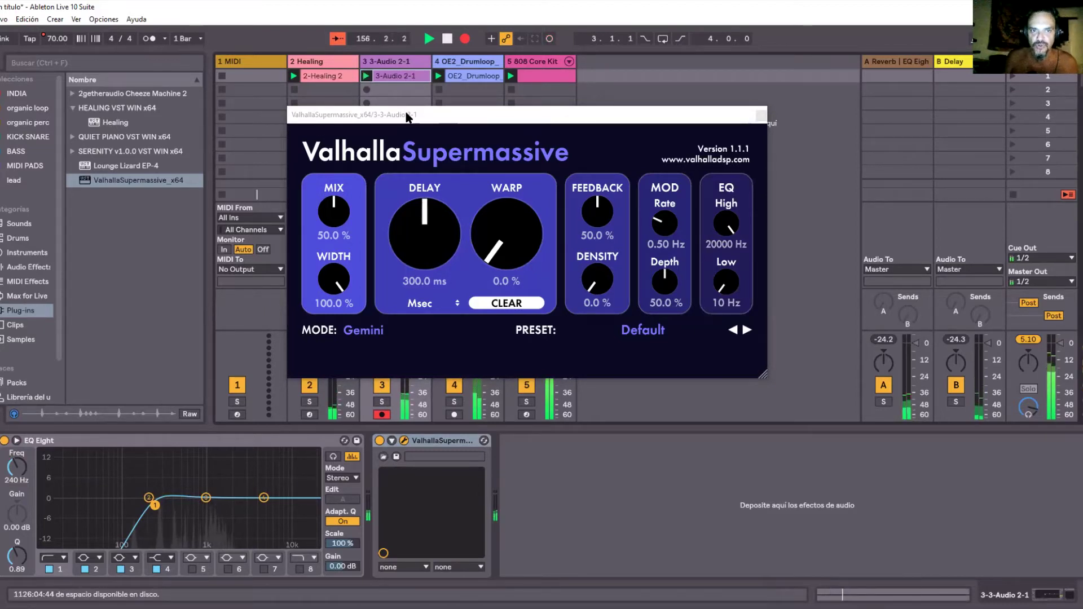
{"action": "left_click", "coordinate": [761, 117]}
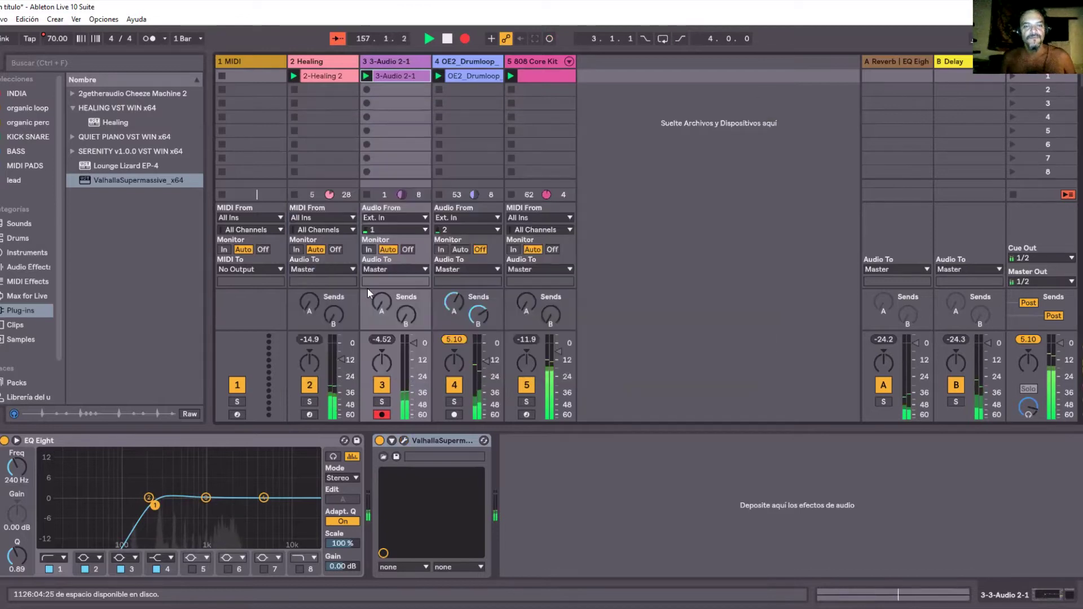
Disarm audio track 3 and lower its volume to about -3.7 dB.
{"action": "left_click", "coordinate": [382, 415]}
{"action": "left_click_drag", "start_coordinate": [414, 343], "coordinate": [414, 349]}
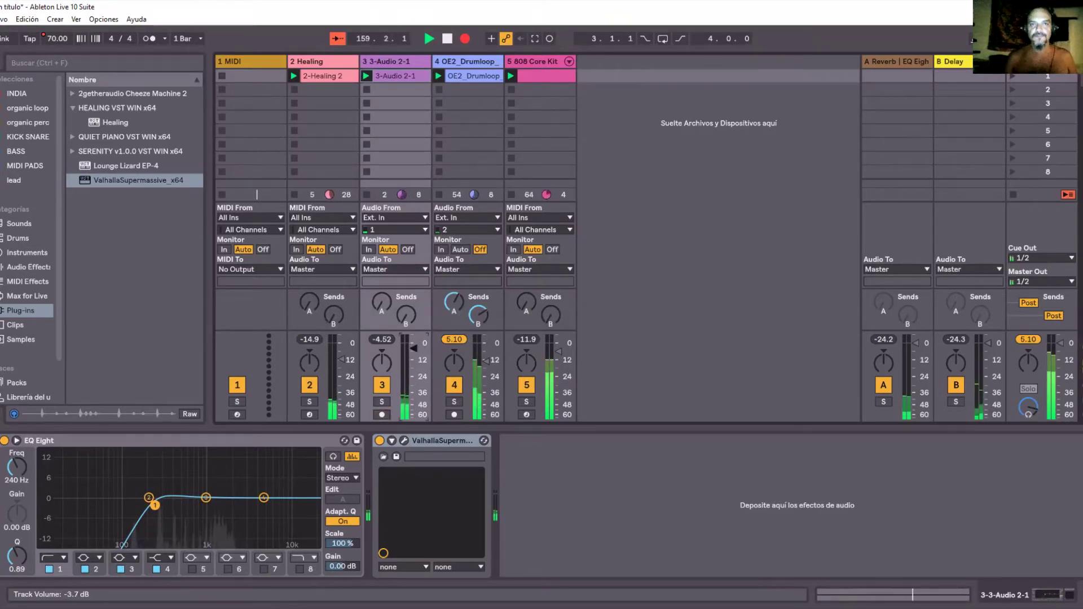
Insert a new audio track after the 808 Core Kit track, with monitoring set to Auto and recording armed.
{"action": "right_click", "coordinate": [629, 116]}
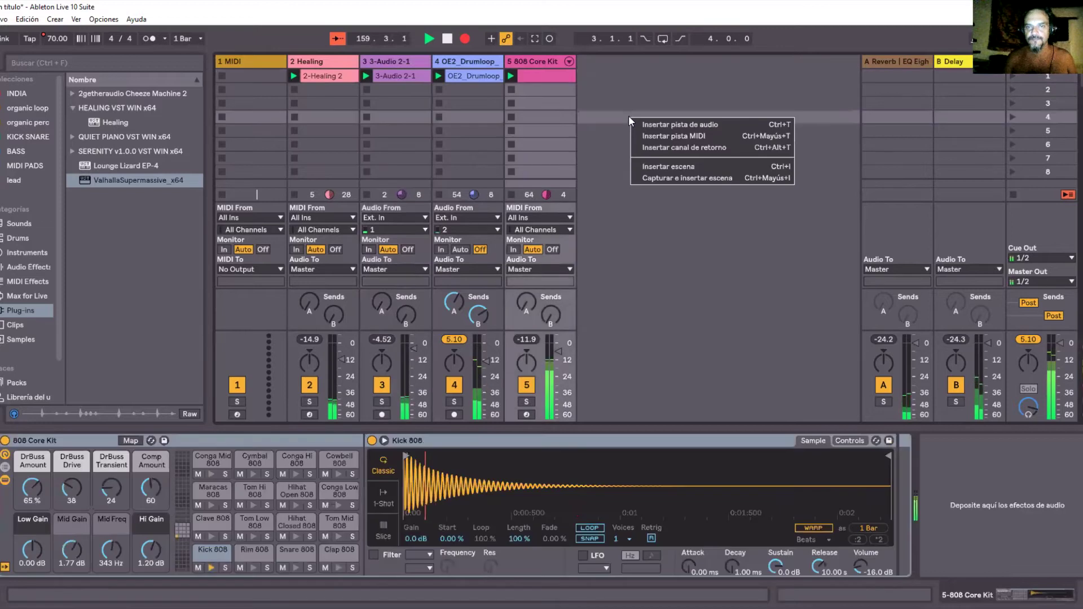
{"action": "left_click", "coordinate": [668, 125]}
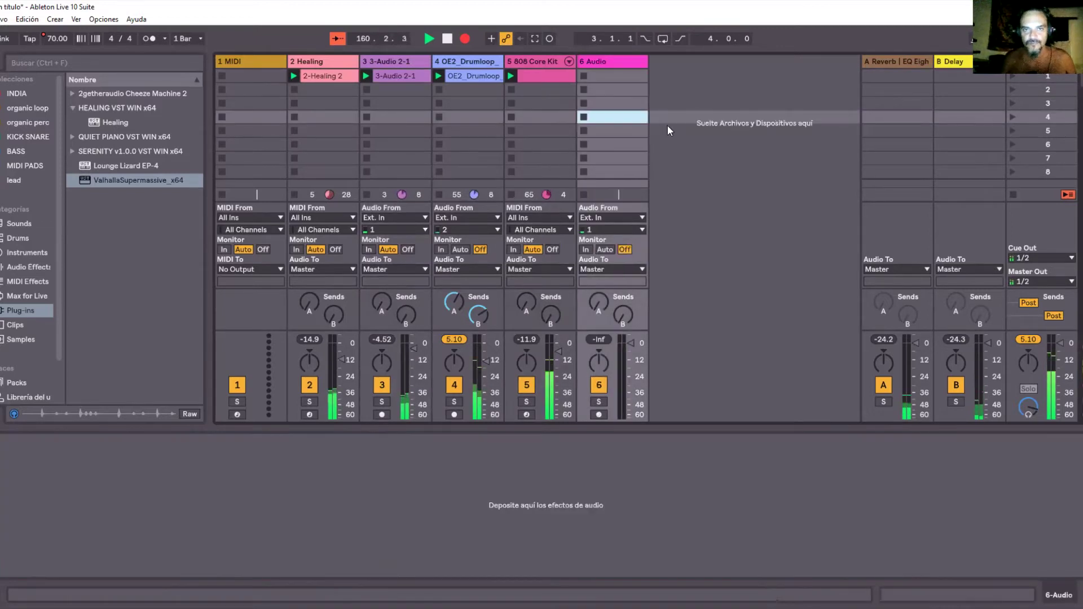
{"action": "left_click", "coordinate": [598, 415]}
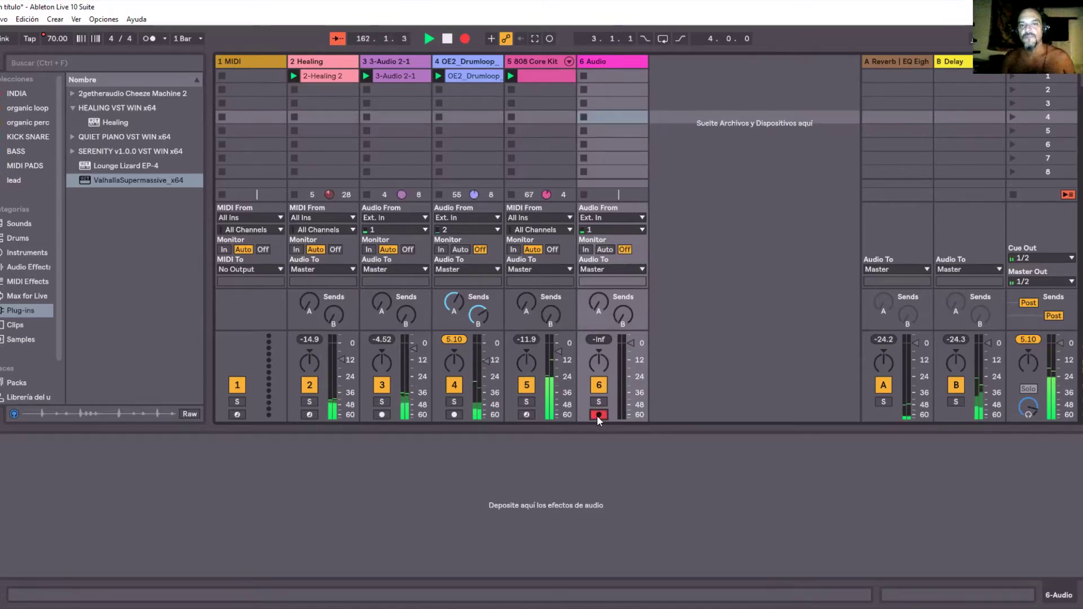
{"action": "left_click", "coordinate": [610, 249]}
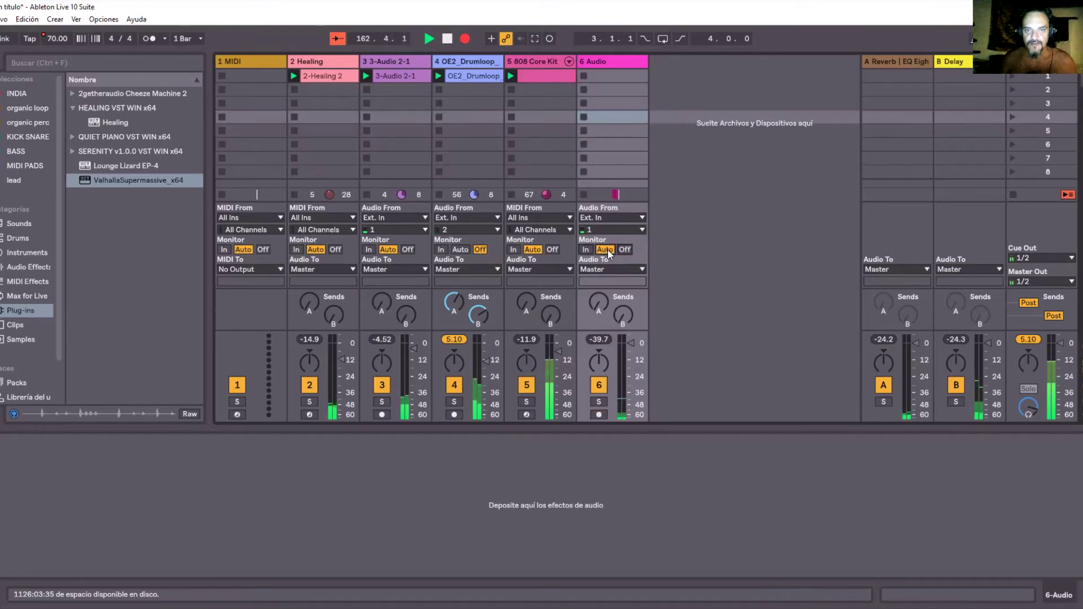
{"action": "left_click", "coordinate": [598, 414]}
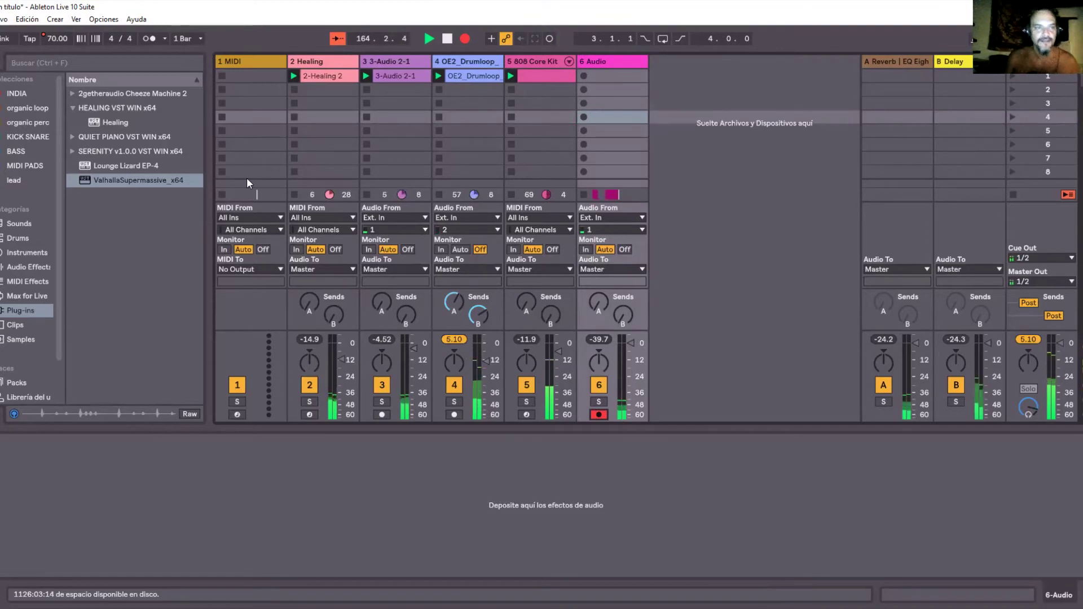
Add ValhallaSupermassive_x64 to audio track 6, load the dotted echo preset Carousel and move the plug-in window aside.
{"action": "left_click_drag", "start_coordinate": [90, 178], "coordinate": [212, 494]}
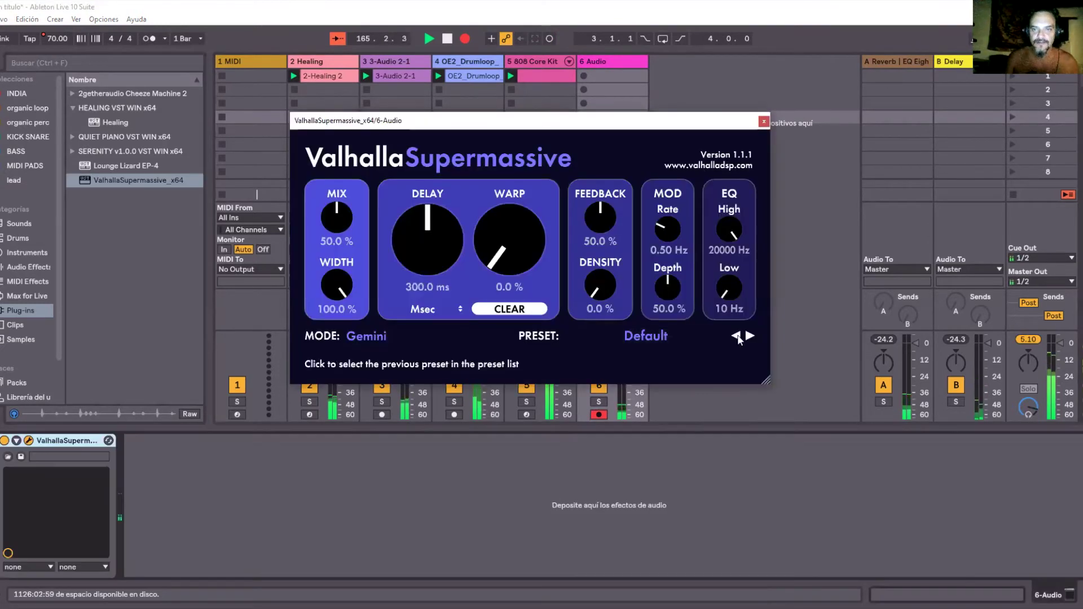
{"action": "left_click", "coordinate": [679, 337]}
{"action": "mouse_move", "coordinate": [632, 441]}
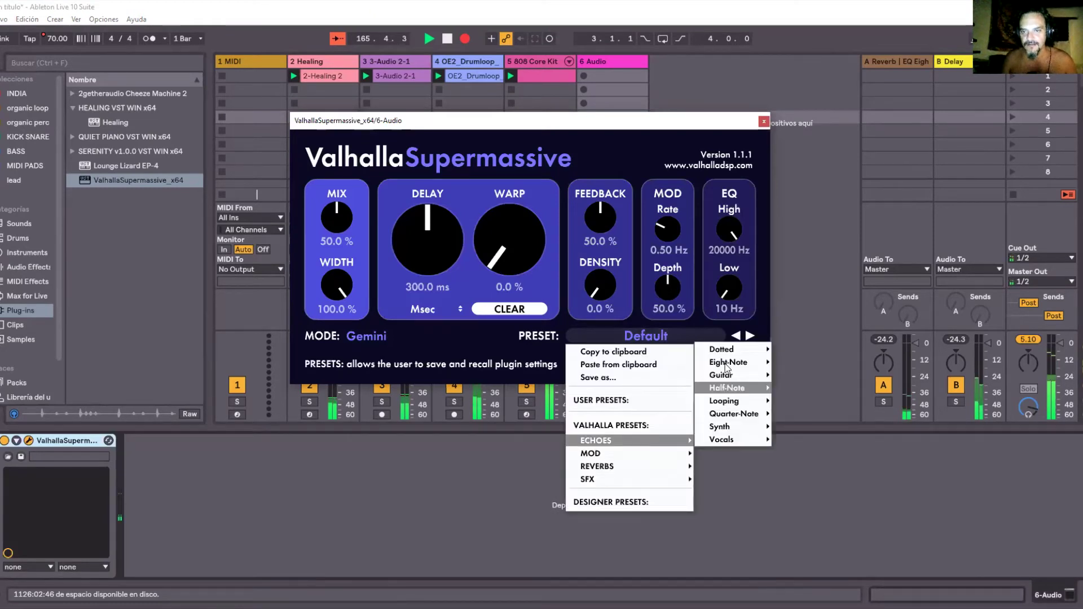
{"action": "mouse_move", "coordinate": [727, 368]}
{"action": "left_click", "coordinate": [795, 311]}
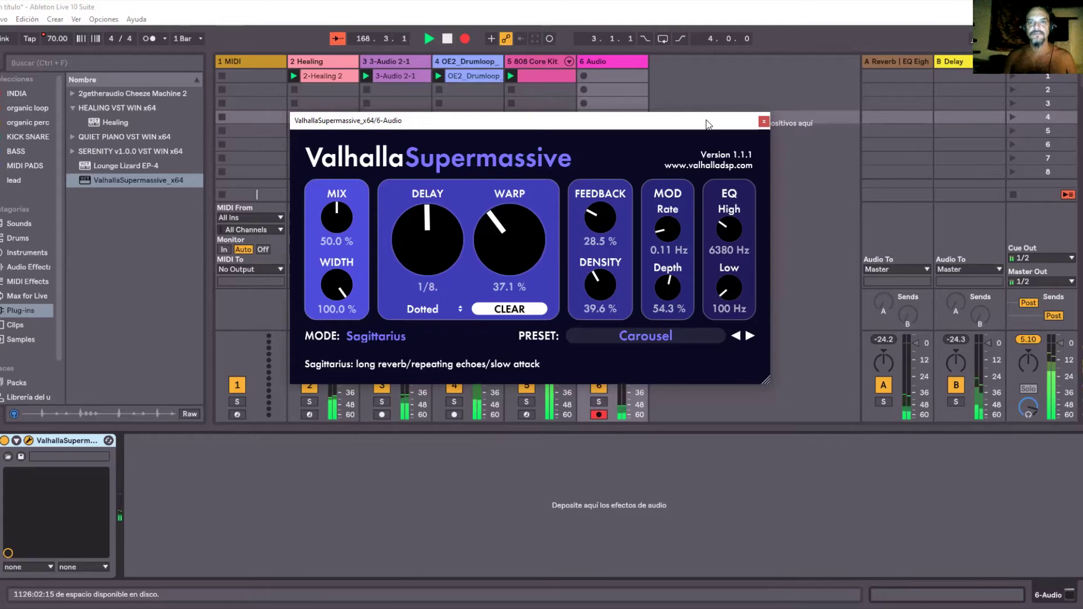
{"action": "left_click_drag", "start_coordinate": [708, 124], "coordinate": [494, 80]}
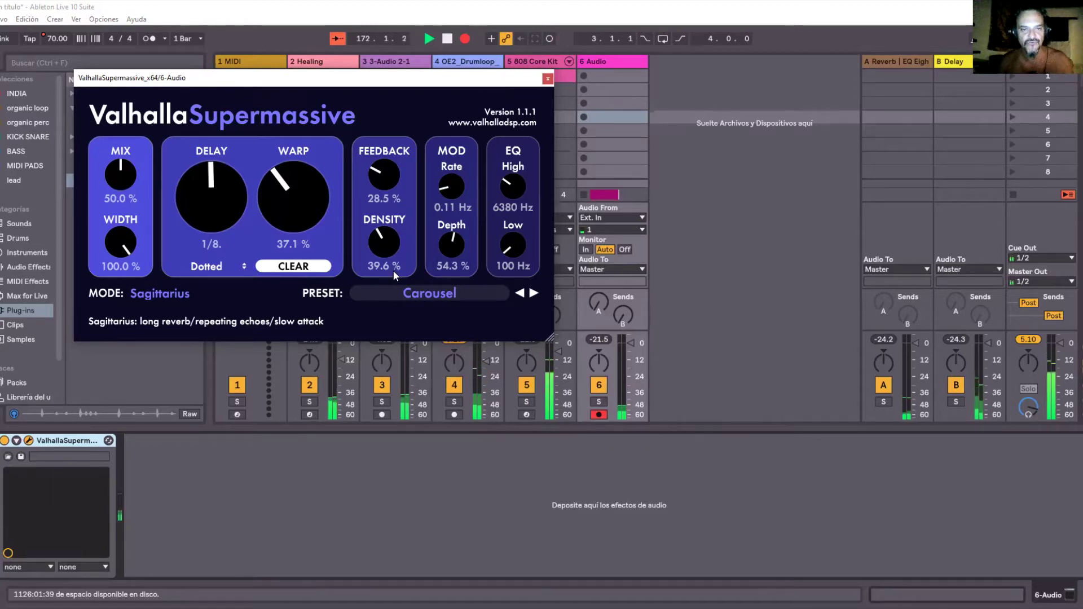
Try the WaveDelay preset from the vocal echoes in track 6's ValhallaSupermassive.
{"action": "left_click", "coordinate": [418, 293]}
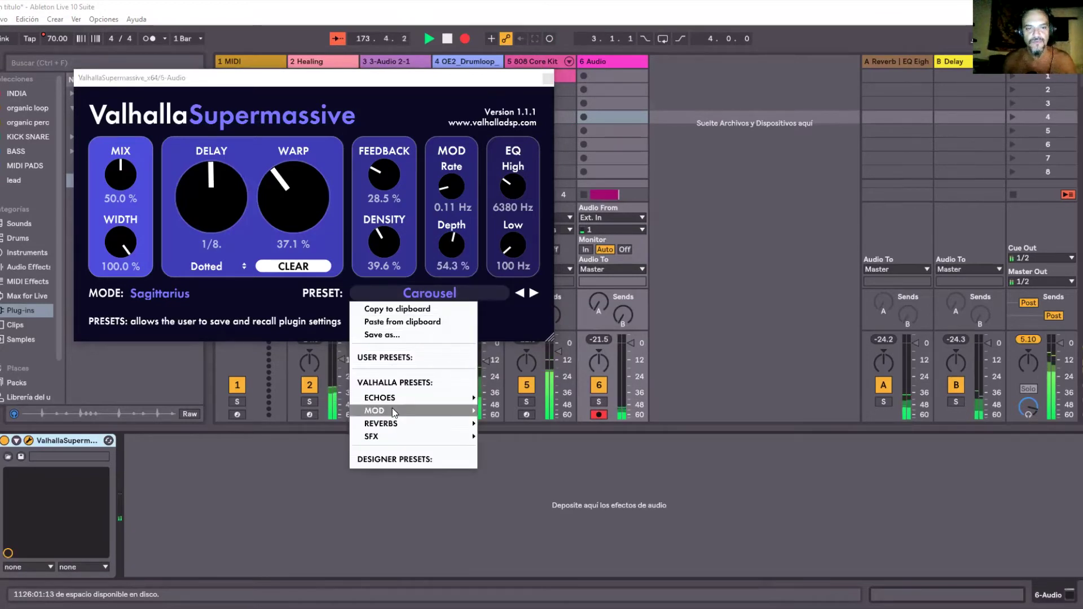
{"action": "mouse_move", "coordinate": [451, 399]}
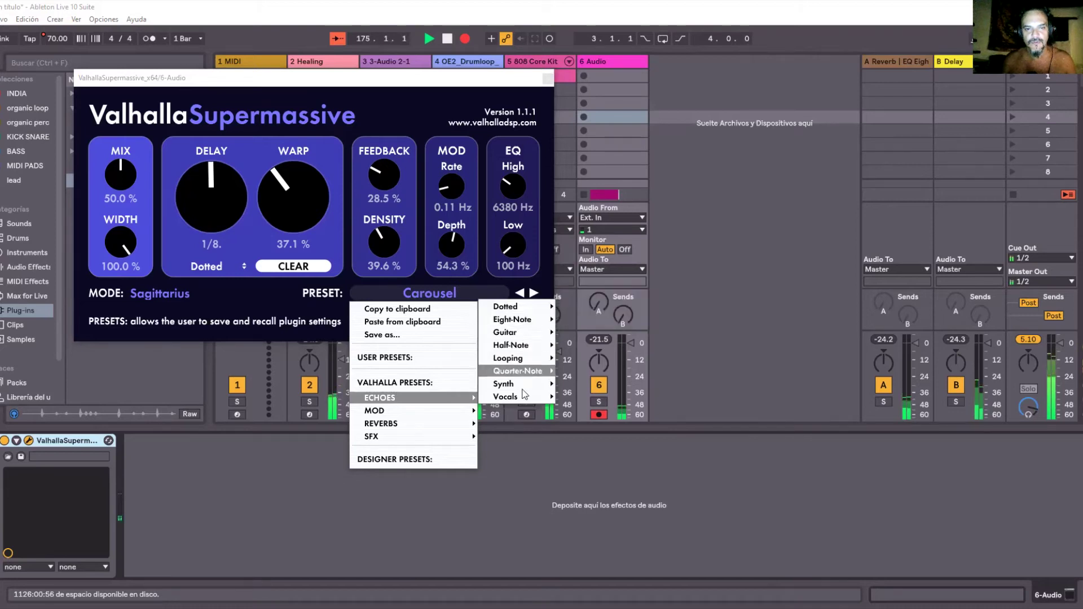
{"action": "mouse_move", "coordinate": [511, 397]}
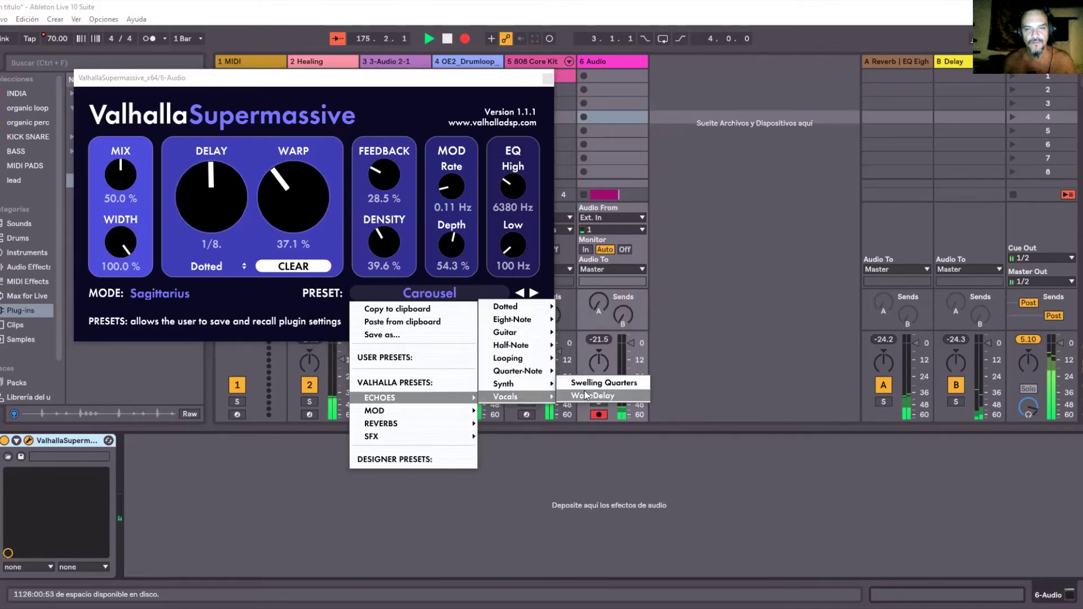
{"action": "left_click", "coordinate": [627, 397]}
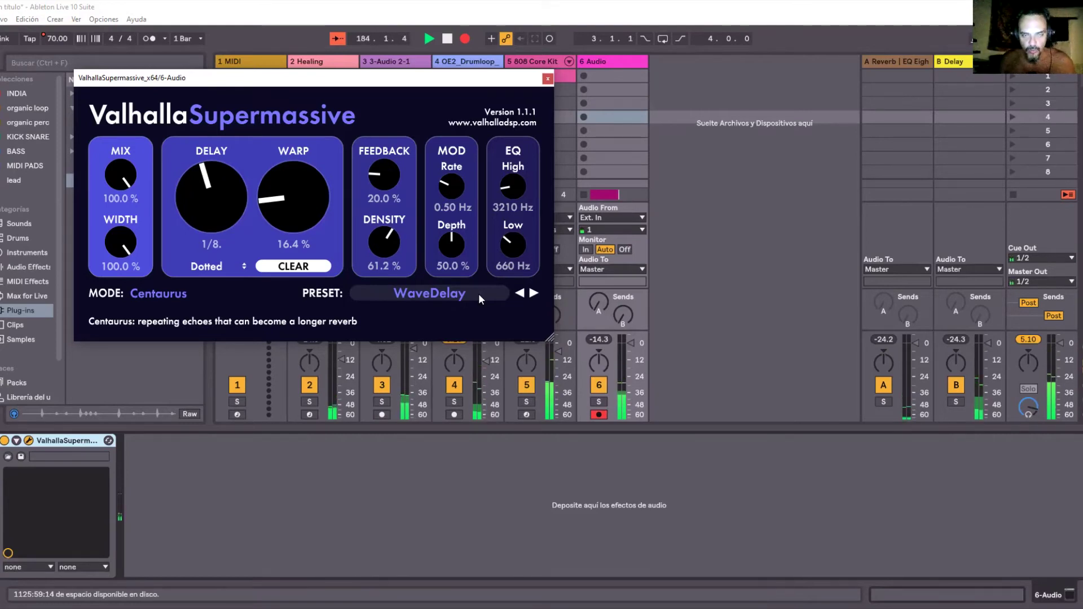
Load the Carousel dotted echo preset in track 6's ValhallaSupermassive and close the plug-in window.
{"action": "left_click", "coordinate": [479, 294]}
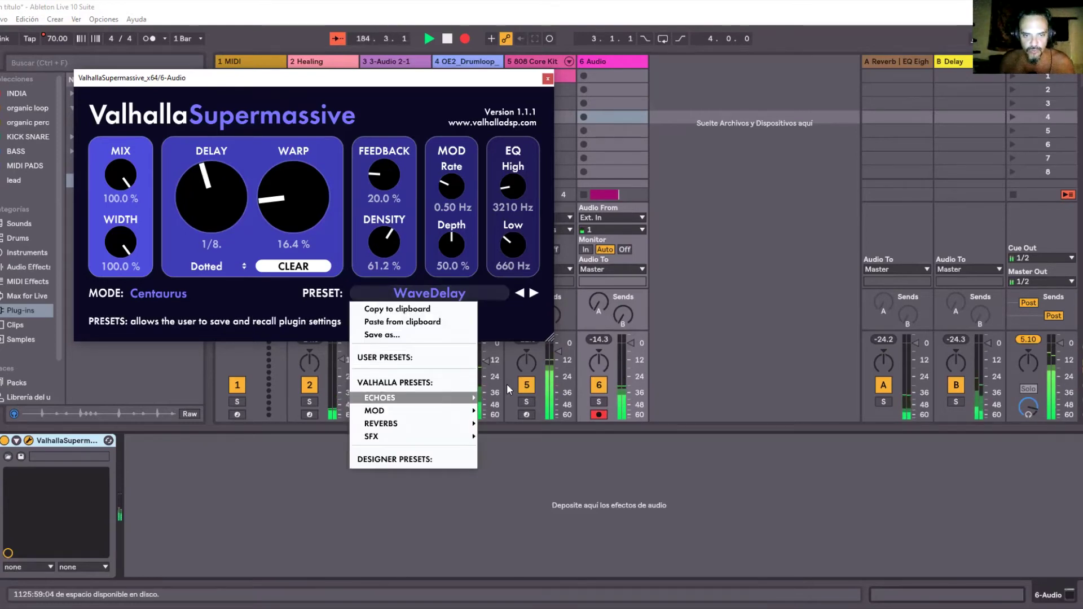
{"action": "mouse_move", "coordinate": [511, 306]}
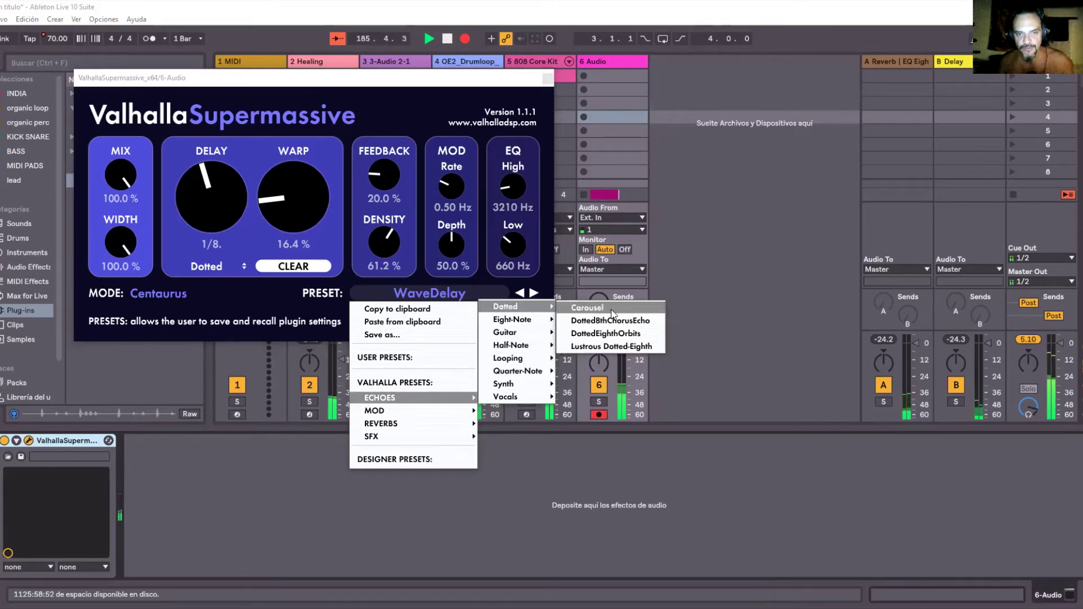
{"action": "left_click", "coordinate": [587, 308]}
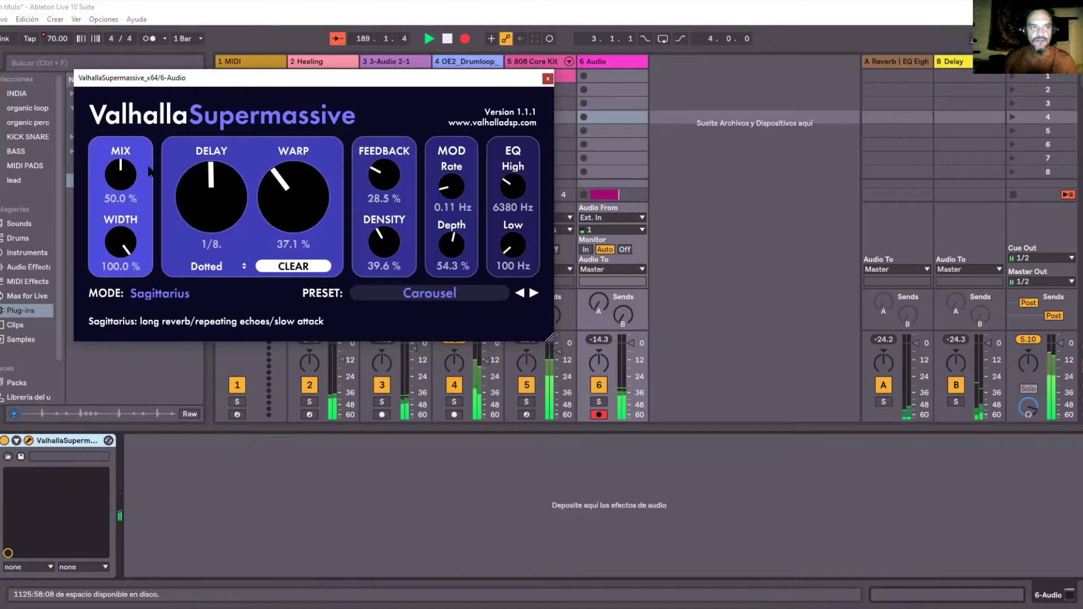
{"action": "left_click", "coordinate": [547, 79]}
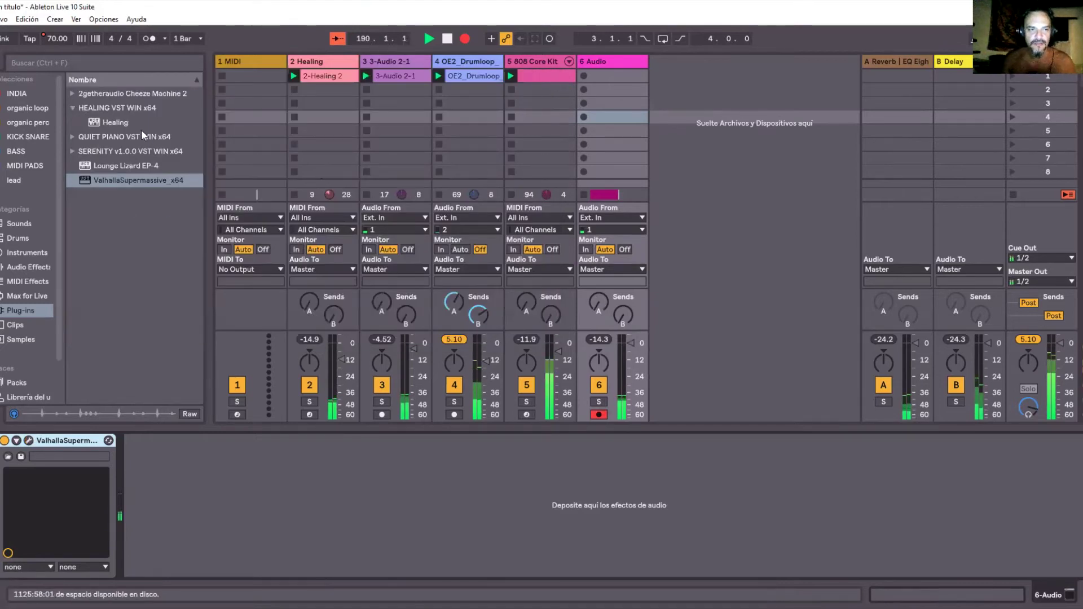
Load the Quiet Piano instrument on MIDI track 1, choose the Clean Piano sound and arm the track for recording.
{"action": "left_click", "coordinate": [73, 136]}
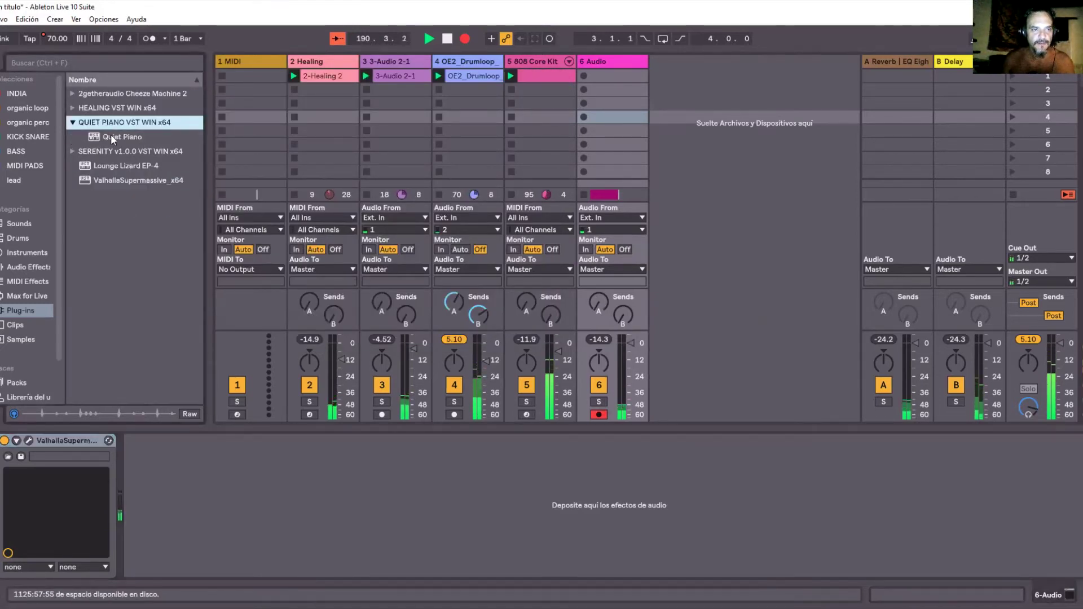
{"action": "left_click_drag", "start_coordinate": [114, 133], "coordinate": [253, 66]}
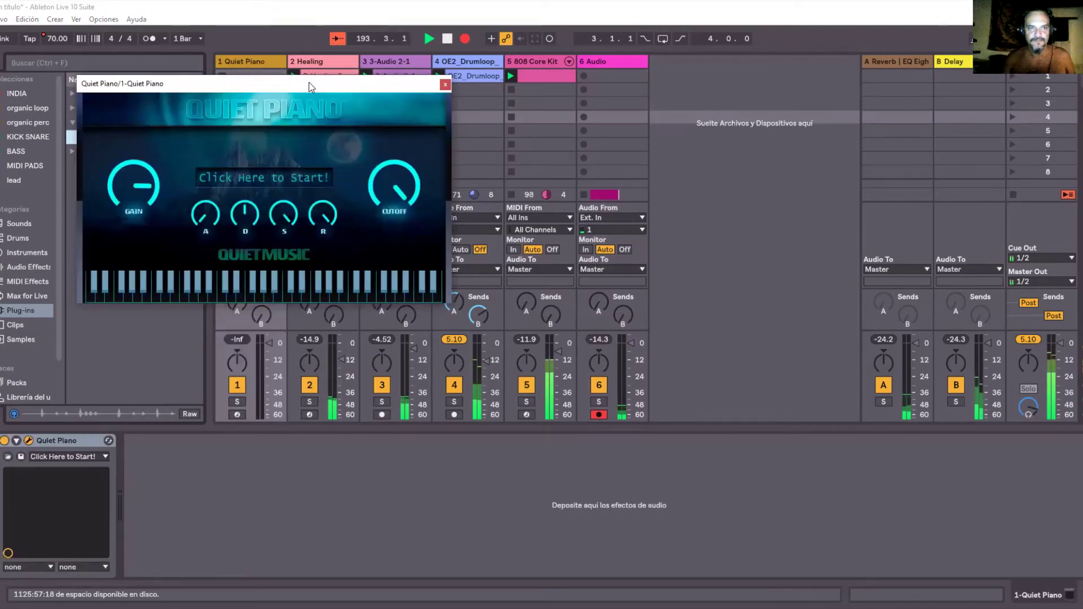
{"action": "left_click_drag", "start_coordinate": [717, 108], "coordinate": [733, 108]}
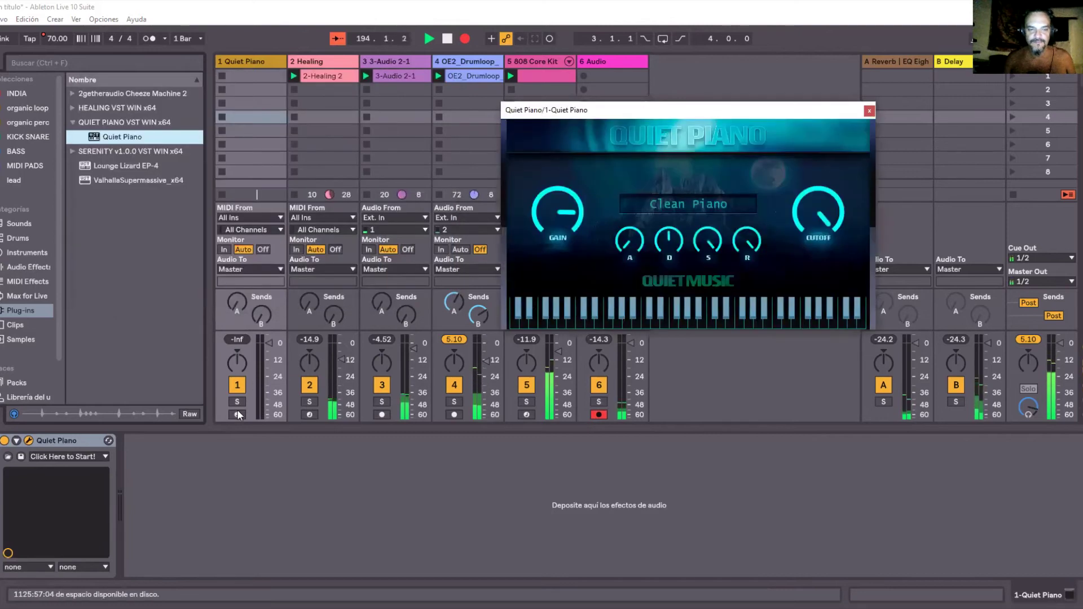
{"action": "left_click", "coordinate": [235, 415]}
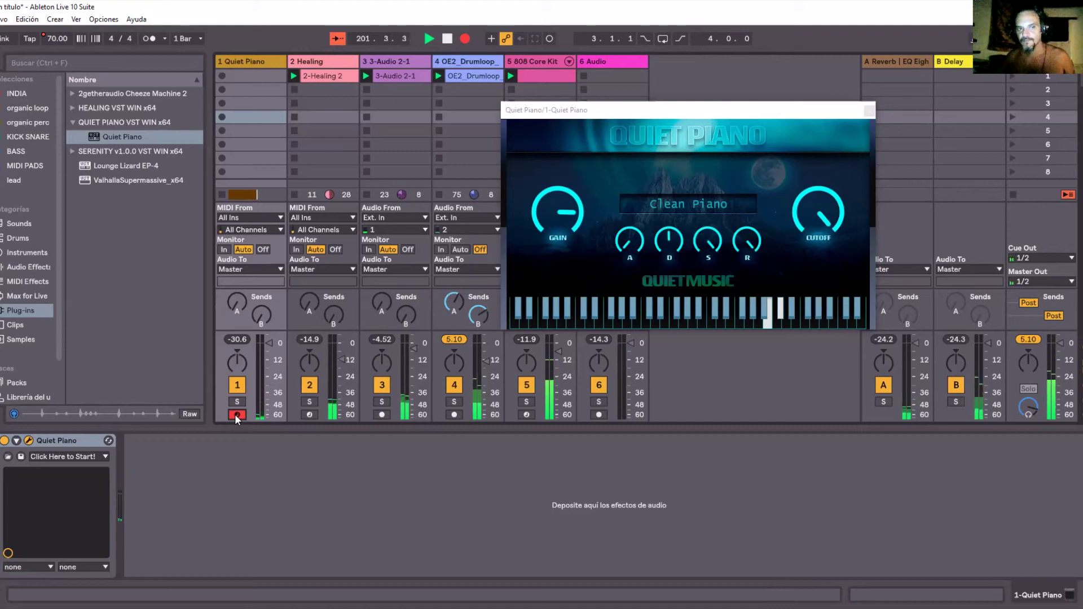
Add ValhallaSupermassive_x64 with the Carousel preset to the Quiet Piano track, and arm audio track 6 alongside it.
{"action": "left_click_drag", "start_coordinate": [138, 180], "coordinate": [219, 492]}
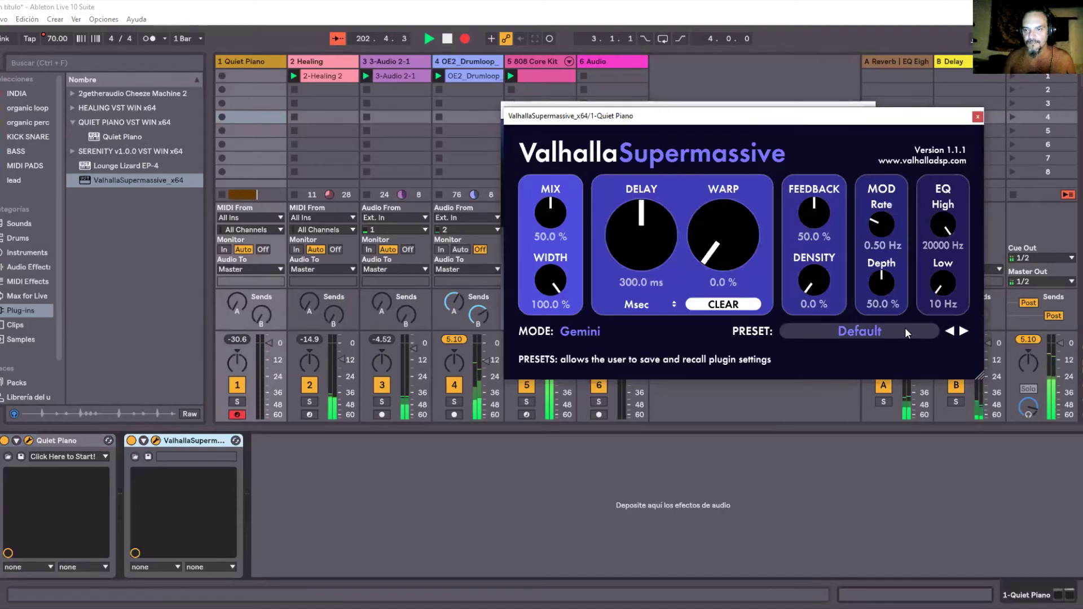
{"action": "left_click", "coordinate": [905, 329]}
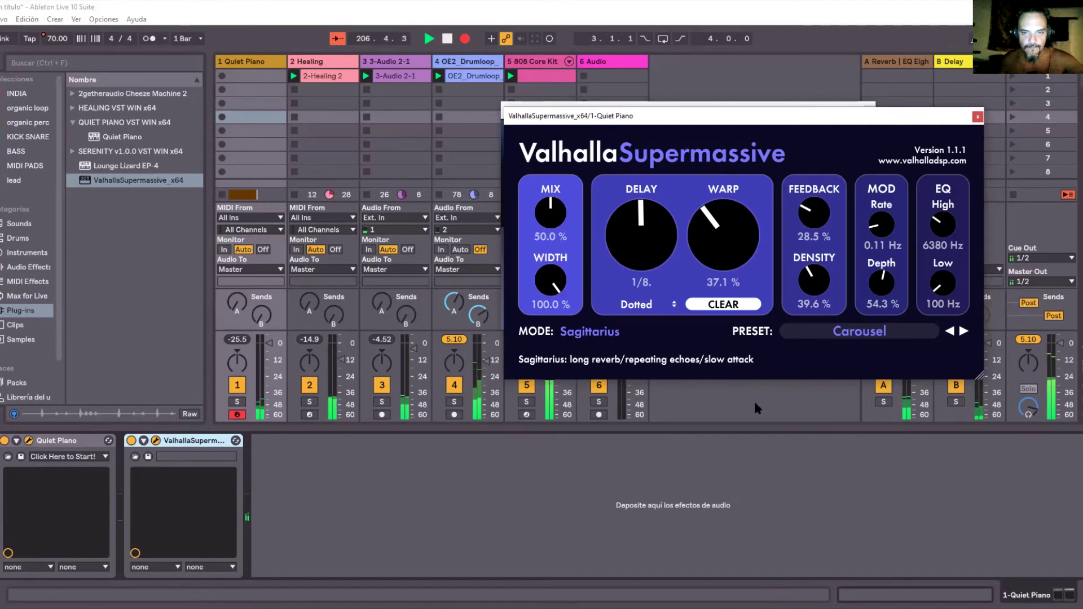
{"action": "left_click", "coordinate": [601, 416]}
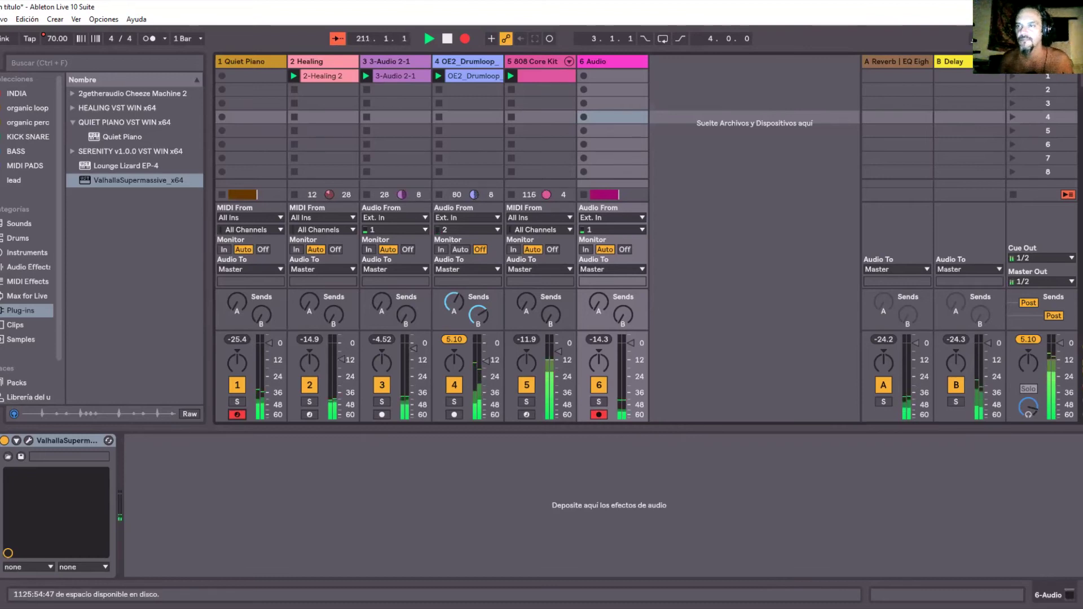
Examine the recorded Quiet Piano passages in the Arrangement timeline and return to the Session view.
{"action": "key", "text": "Tab"}
{"action": "scroll", "coordinate": [607, 162], "scroll_direction": "up", "scroll_amount": 3}
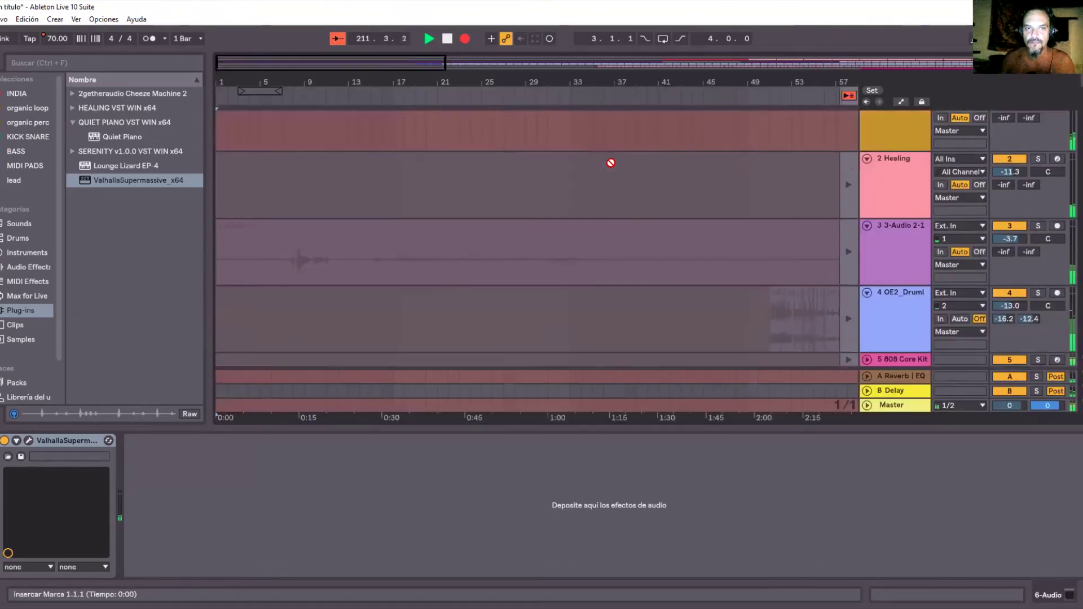
{"action": "left_click_drag", "start_coordinate": [818, 86], "coordinate": [818, 113]}
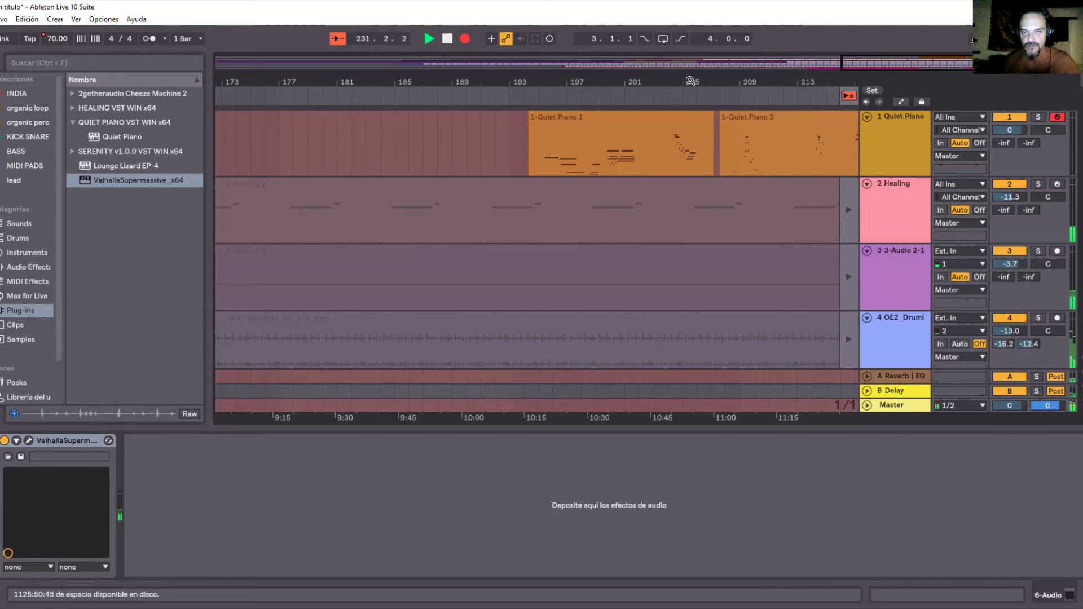
{"action": "key", "text": "Tab"}
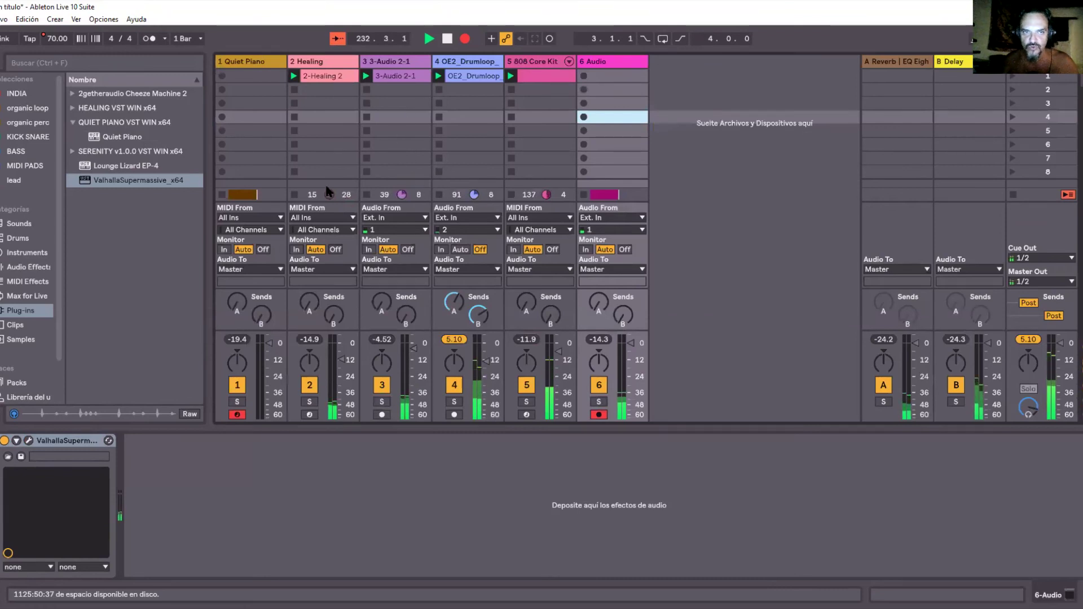
Stop and relaunch the 808 Core Kit clip, and finally stop the 808 Core Kit, drum loop and 3-Audio 2-1 clips.
{"action": "left_click", "coordinate": [511, 194]}
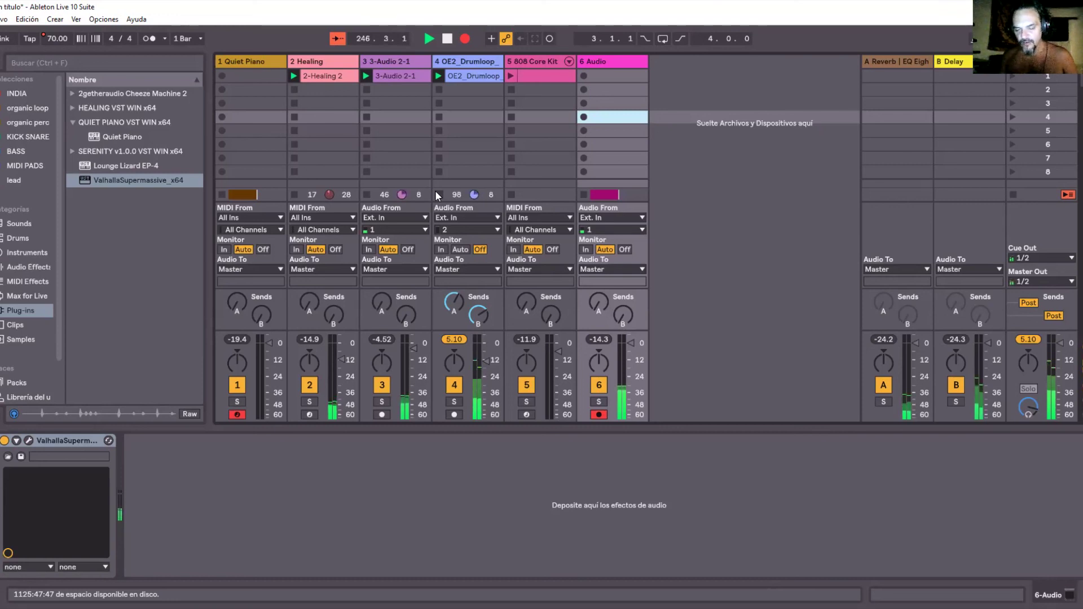
{"action": "left_click", "coordinate": [510, 77]}
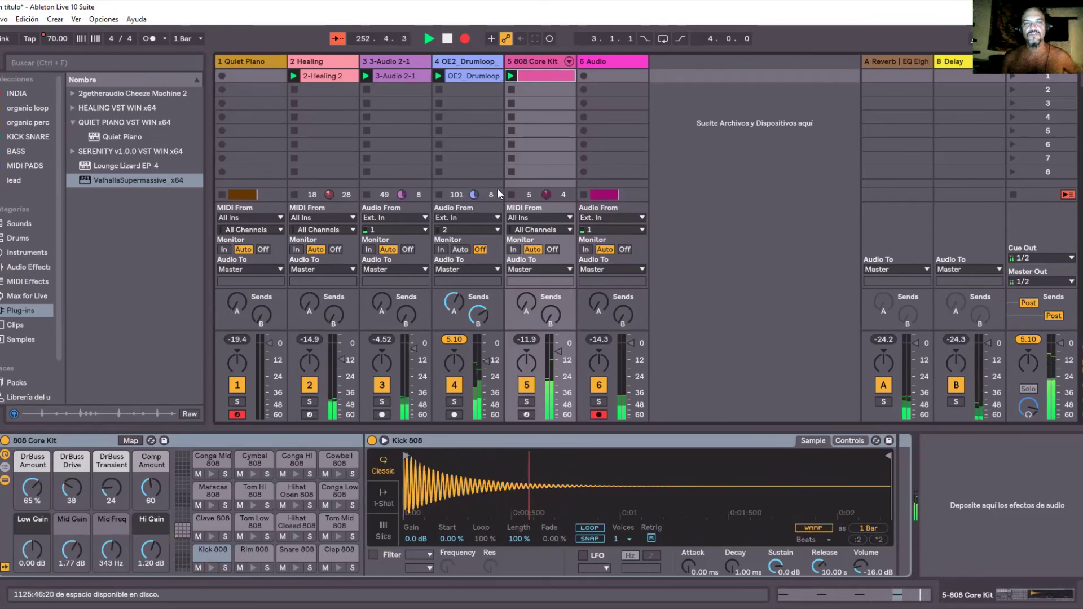
{"action": "left_click", "coordinate": [511, 195]}
{"action": "left_click", "coordinate": [440, 195]}
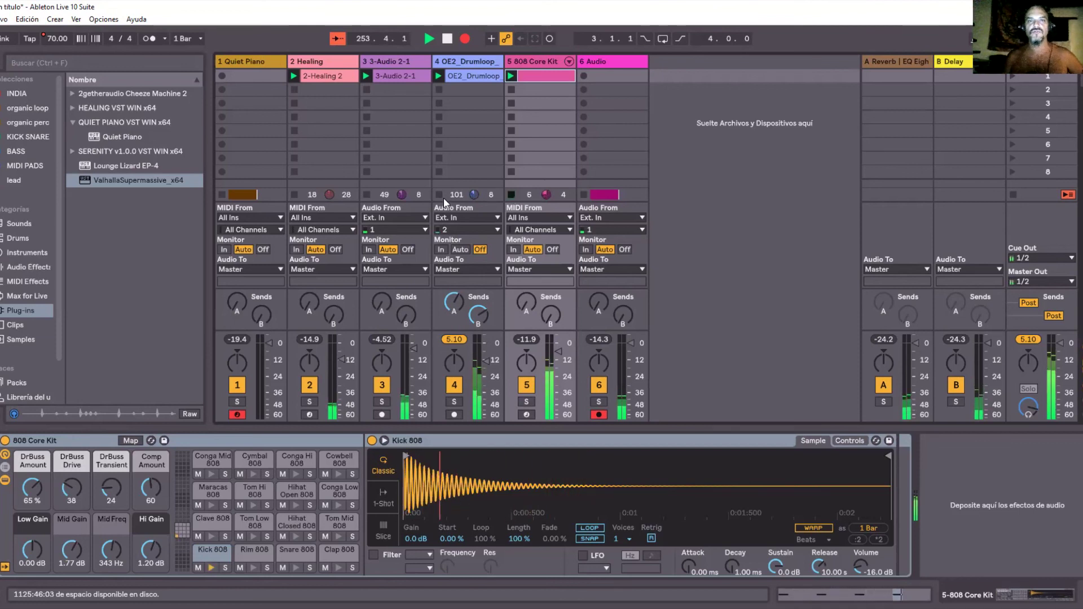
{"action": "left_click", "coordinate": [367, 195]}
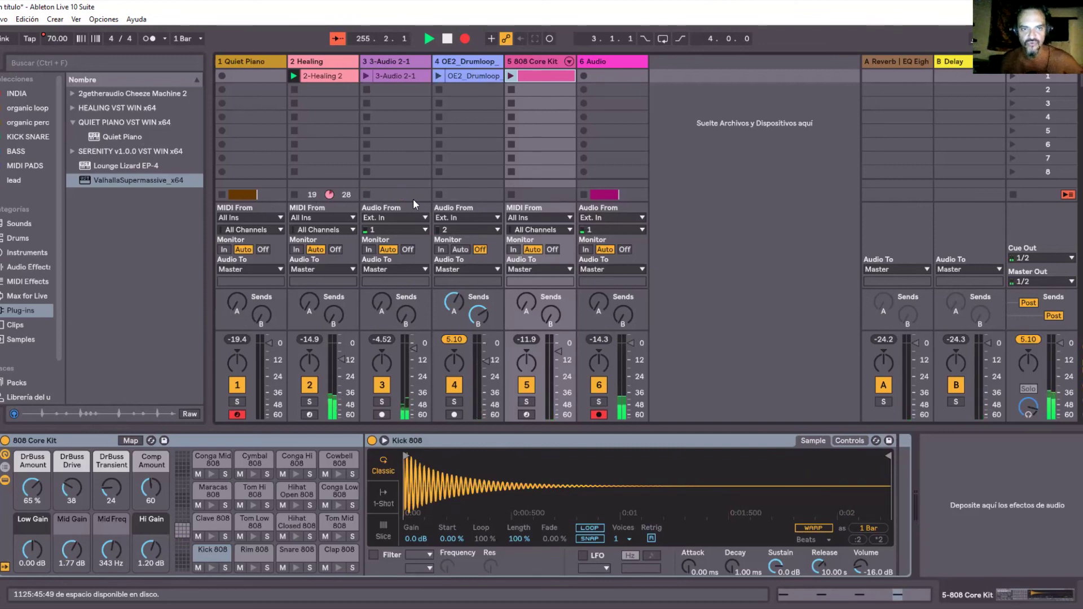
Open audio track 6's ValhallaSupermassive, set its Mix to 0% and leave only track 6 armed.
{"action": "left_click", "coordinate": [625, 62]}
{"action": "left_click_drag", "start_coordinate": [138, 180], "coordinate": [67, 447]}
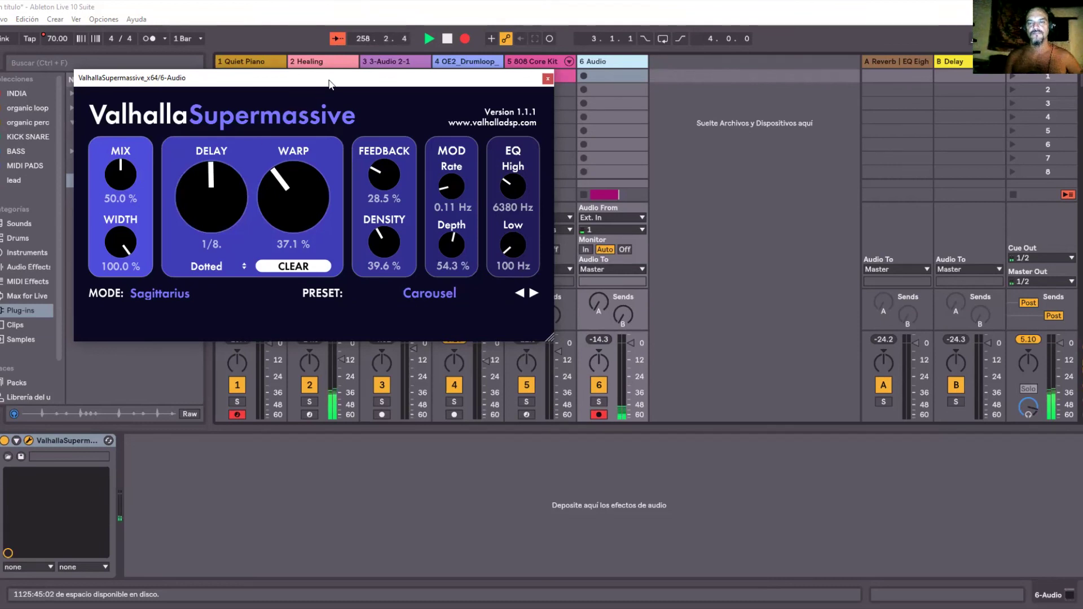
{"action": "left_click_drag", "start_coordinate": [330, 84], "coordinate": [713, 165]}
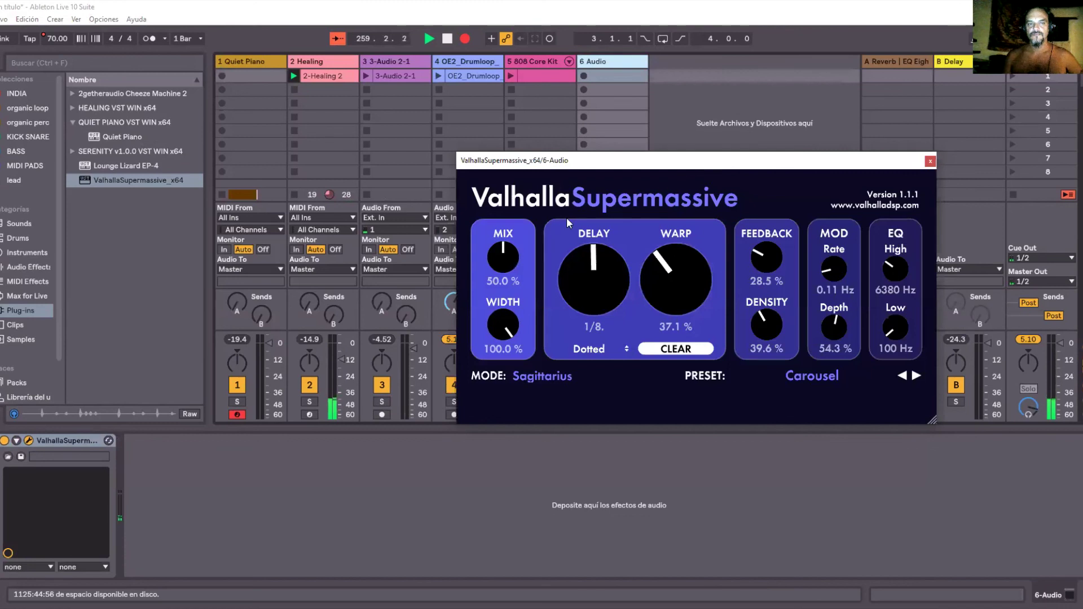
{"action": "left_click", "coordinate": [599, 416]}
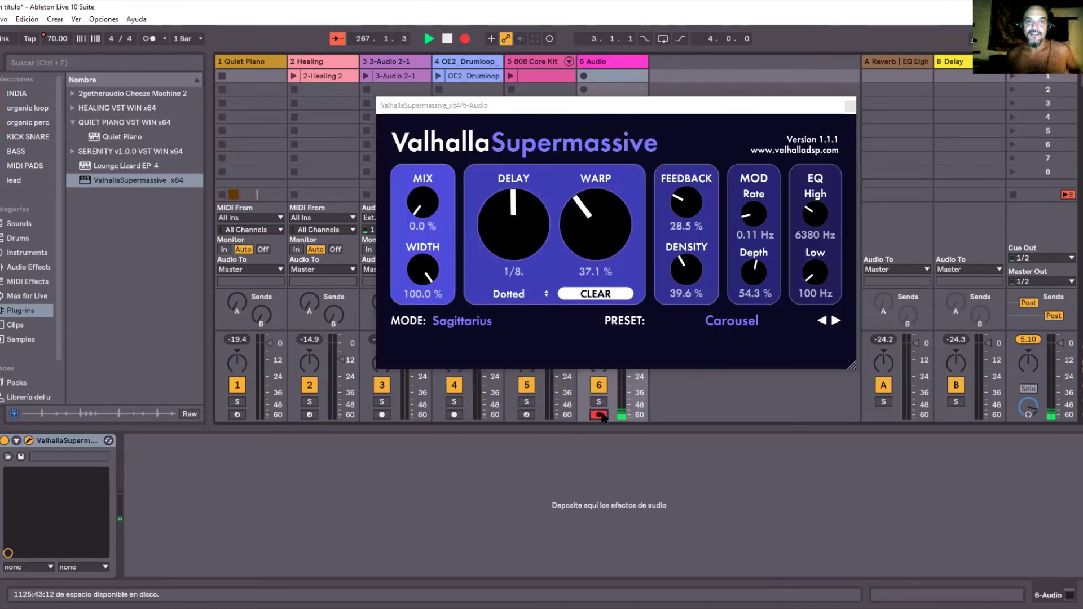